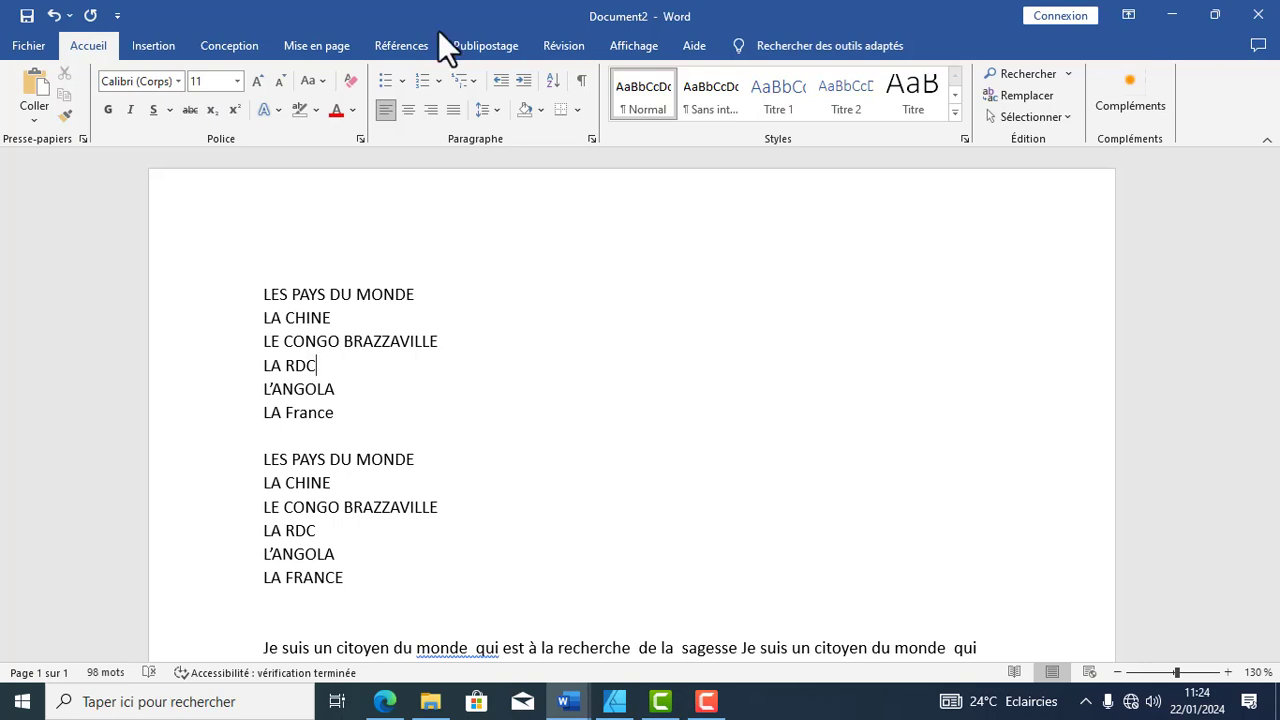
Change the five countries under the first LES PAYS DU MONDE heading to sentence case and make them a checkmark bulleted list.
{"action": "scroll", "coordinate": [451, 263], "scroll_direction": "down", "scroll_amount": 1}
{"action": "scroll", "coordinate": [451, 263], "scroll_direction": "down", "scroll_amount": 3}
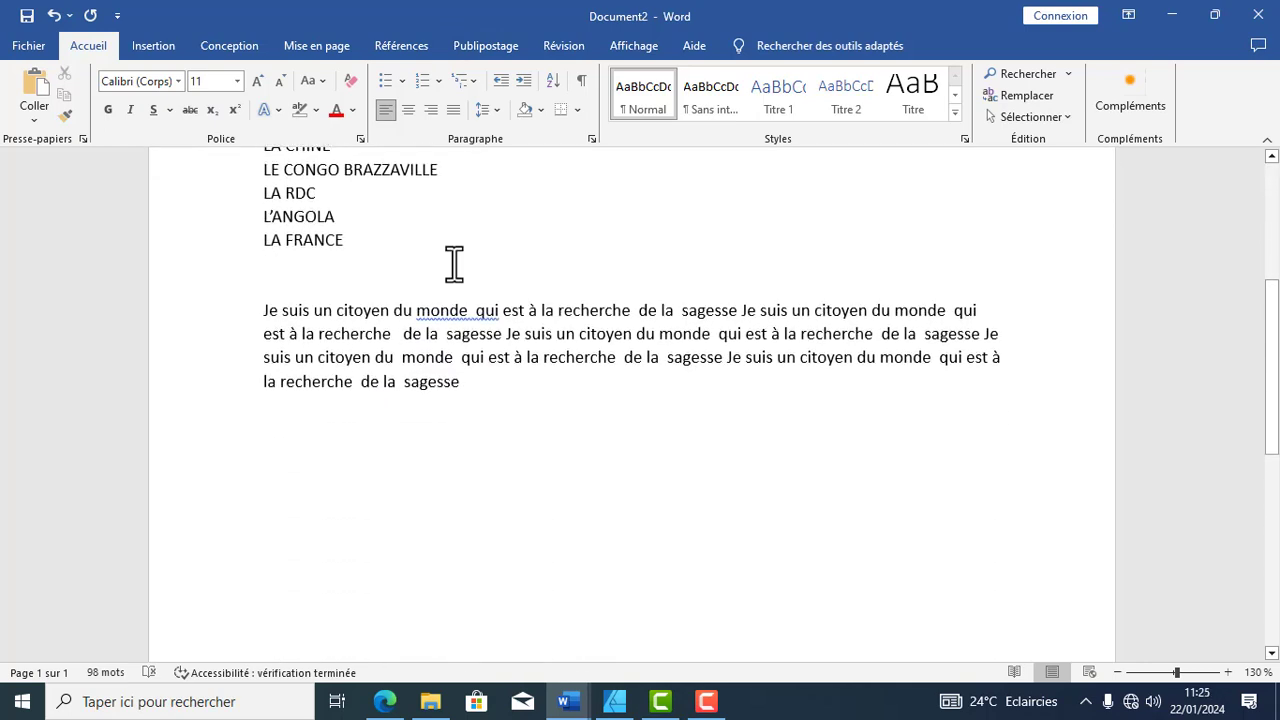
{"action": "scroll", "coordinate": [454, 263], "scroll_direction": "up", "scroll_amount": 4}
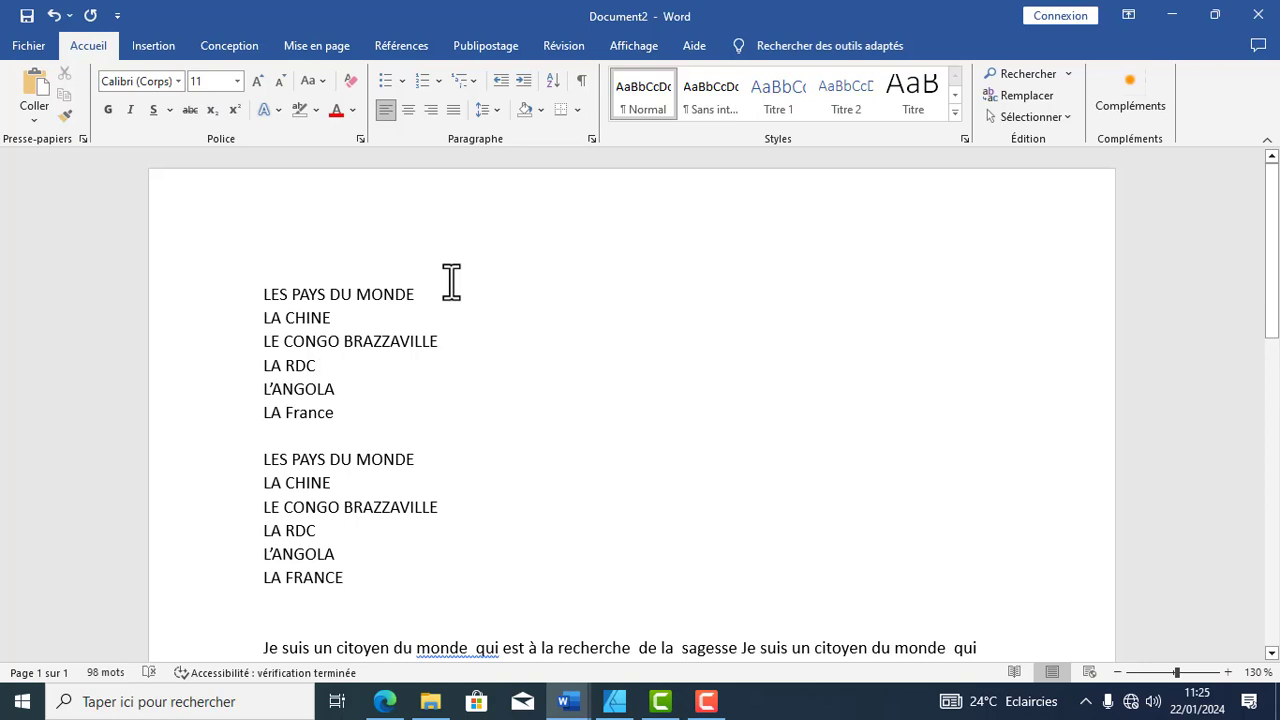
{"action": "left_click", "coordinate": [443, 289]}
{"action": "left_click_drag", "start_coordinate": [263, 318], "coordinate": [330, 412]}
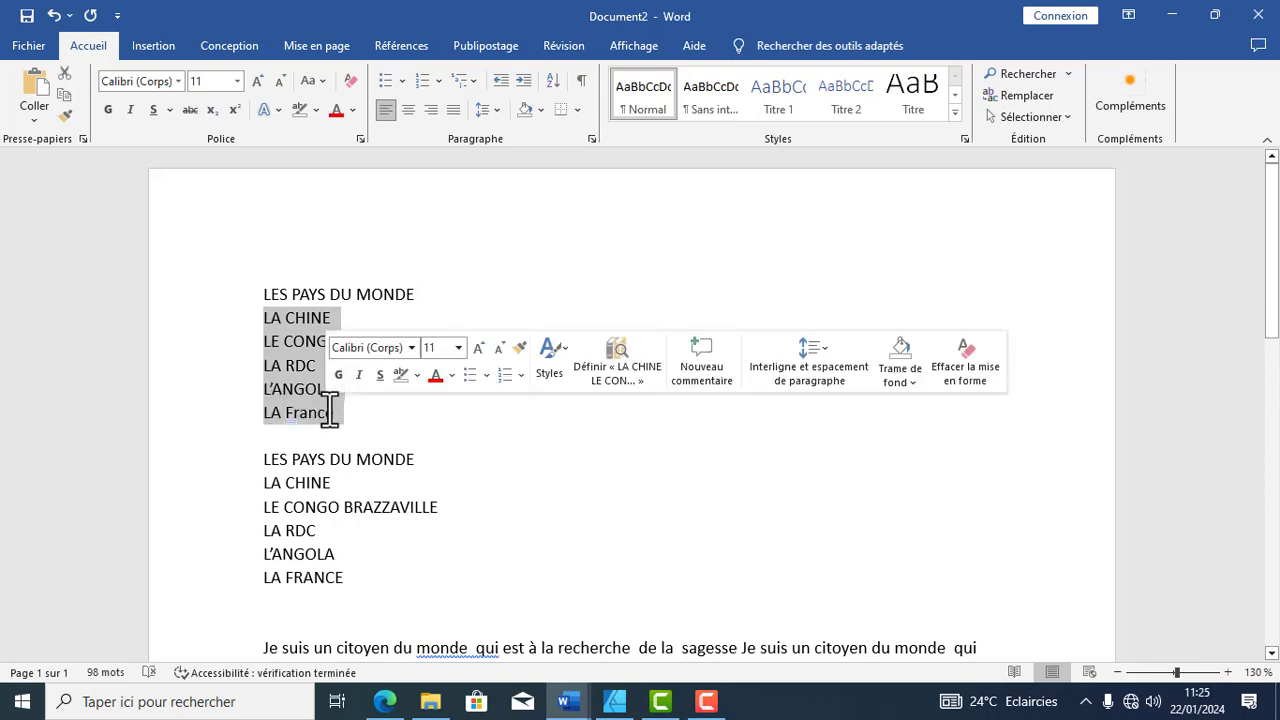
{"action": "left_click", "coordinate": [321, 83]}
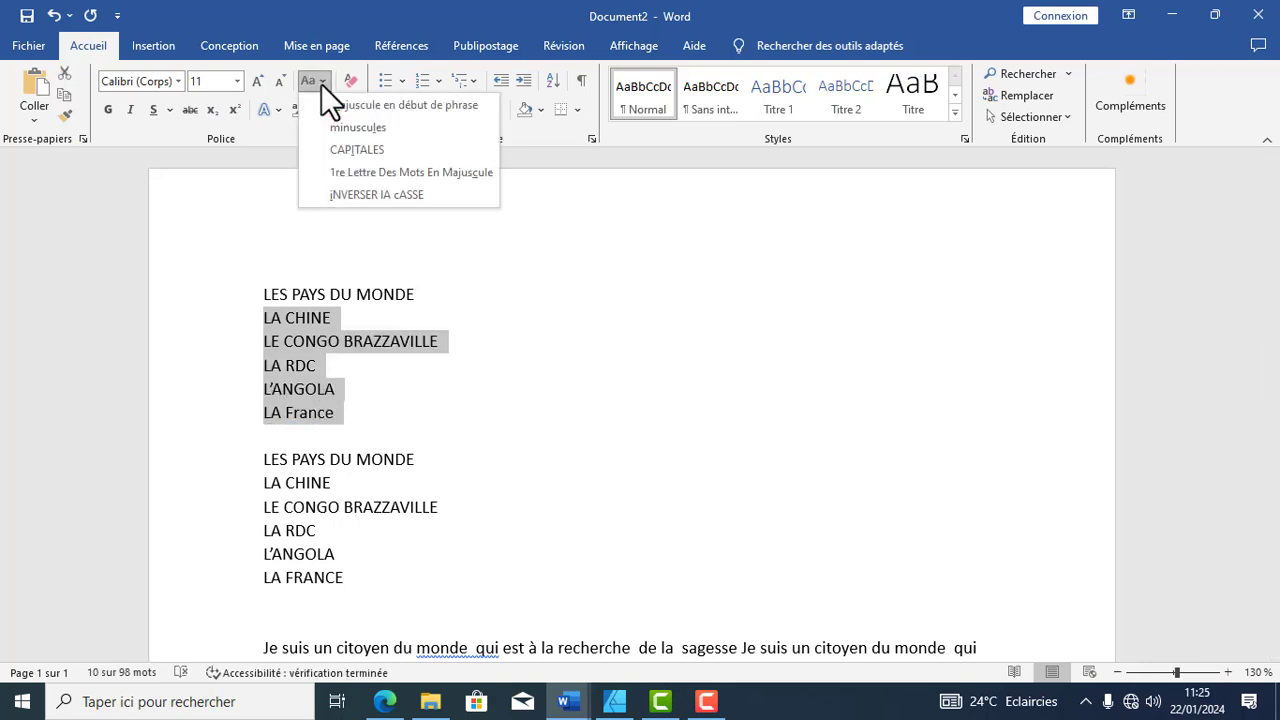
{"action": "left_click", "coordinate": [341, 107]}
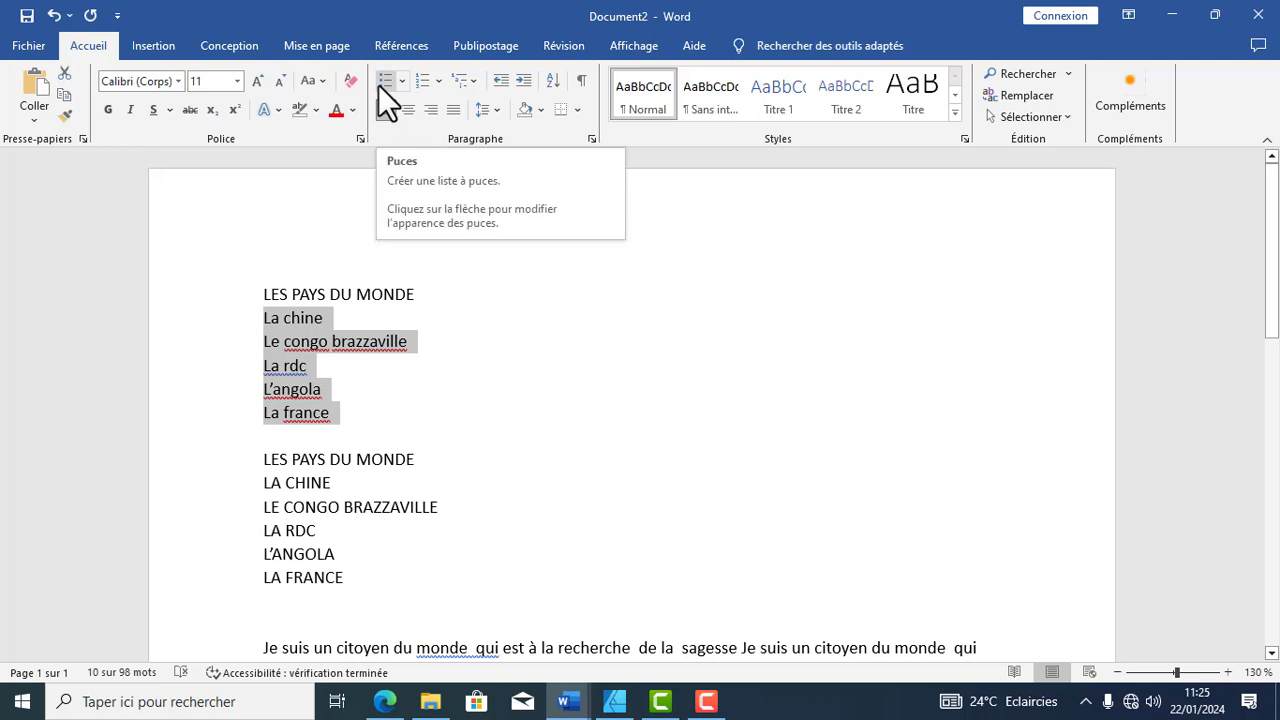
{"action": "left_click", "coordinate": [384, 80]}
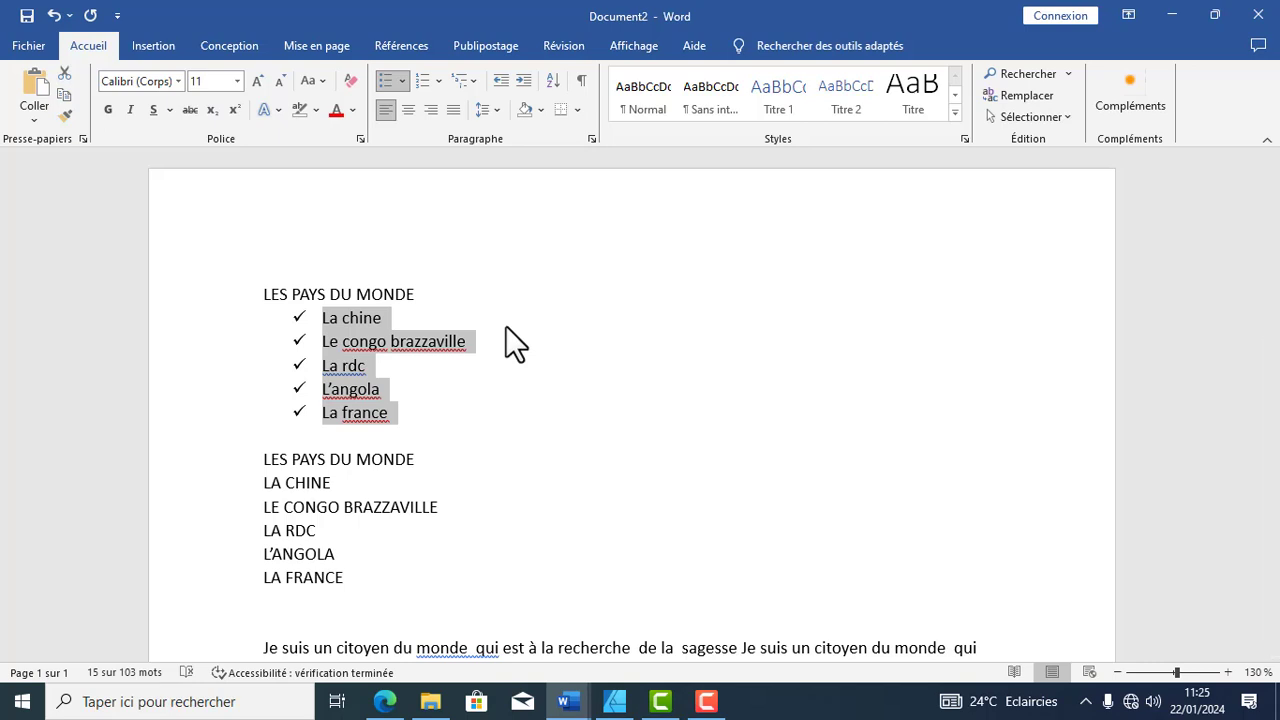
Examine the bullet library and the symbol and picture choices for defining a new bullet, without changing the list.
{"action": "left_click", "coordinate": [401, 80]}
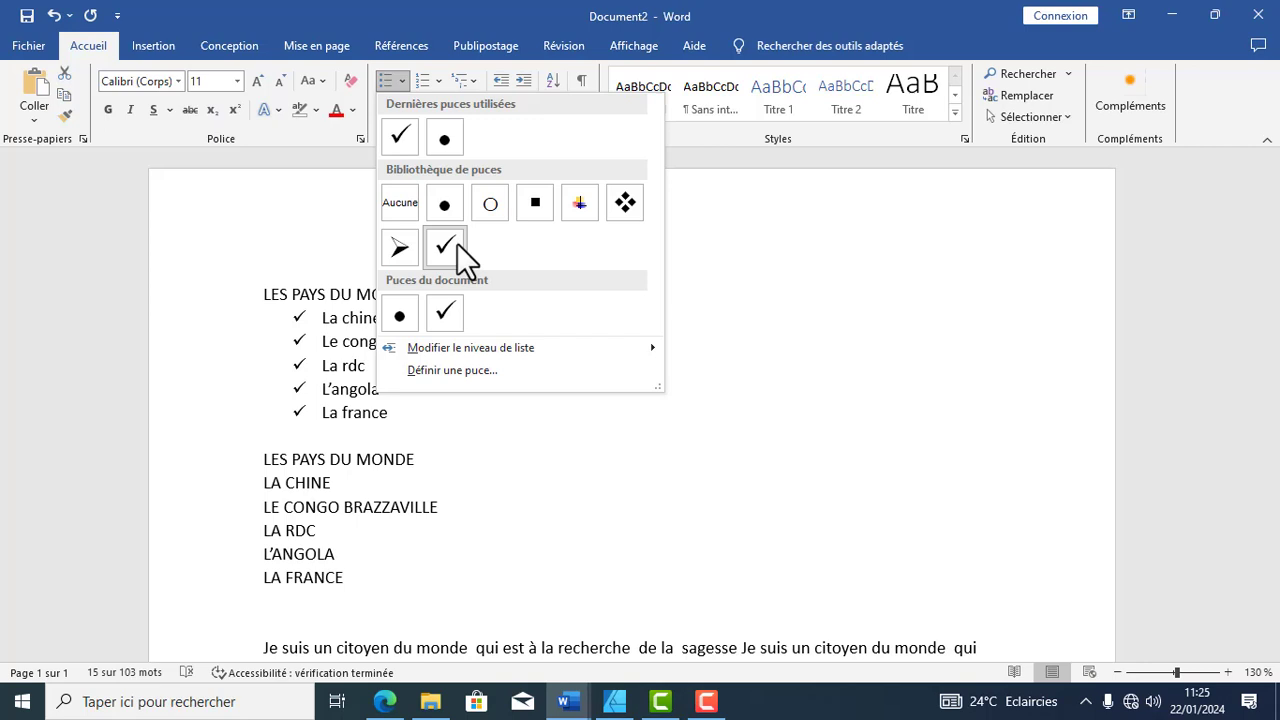
{"action": "left_click", "coordinate": [453, 371]}
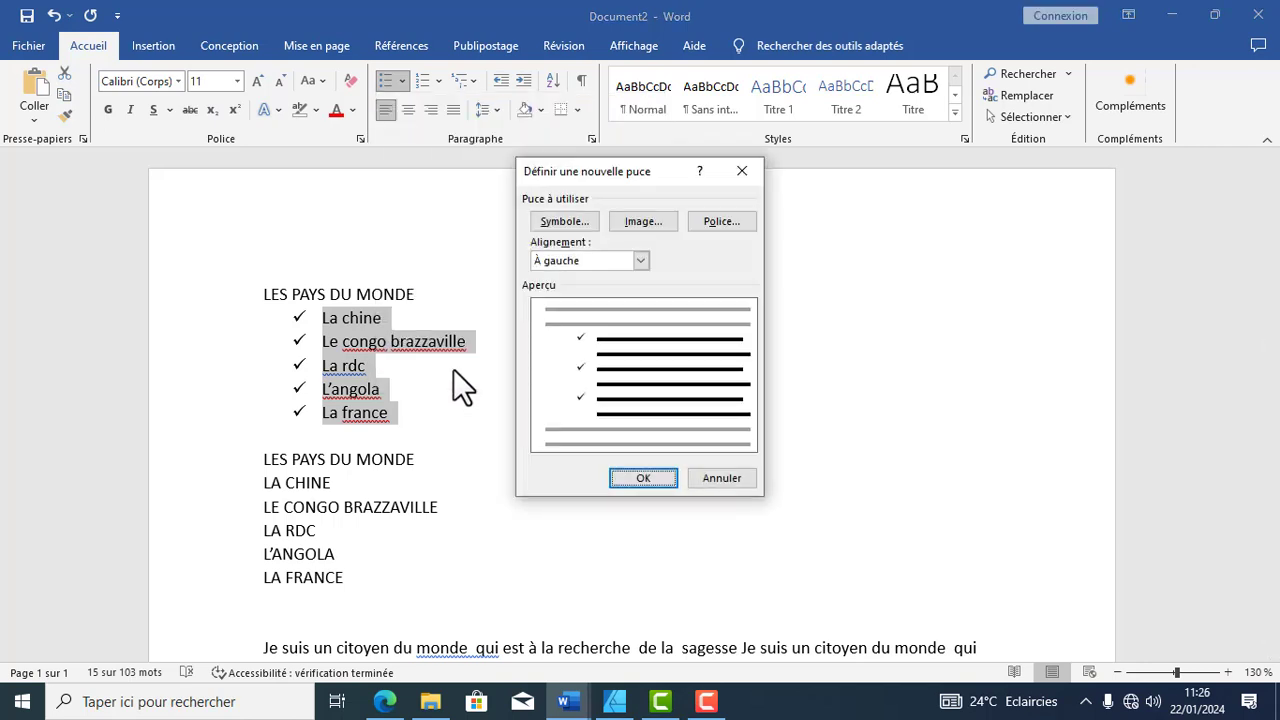
{"action": "left_click", "coordinate": [589, 223]}
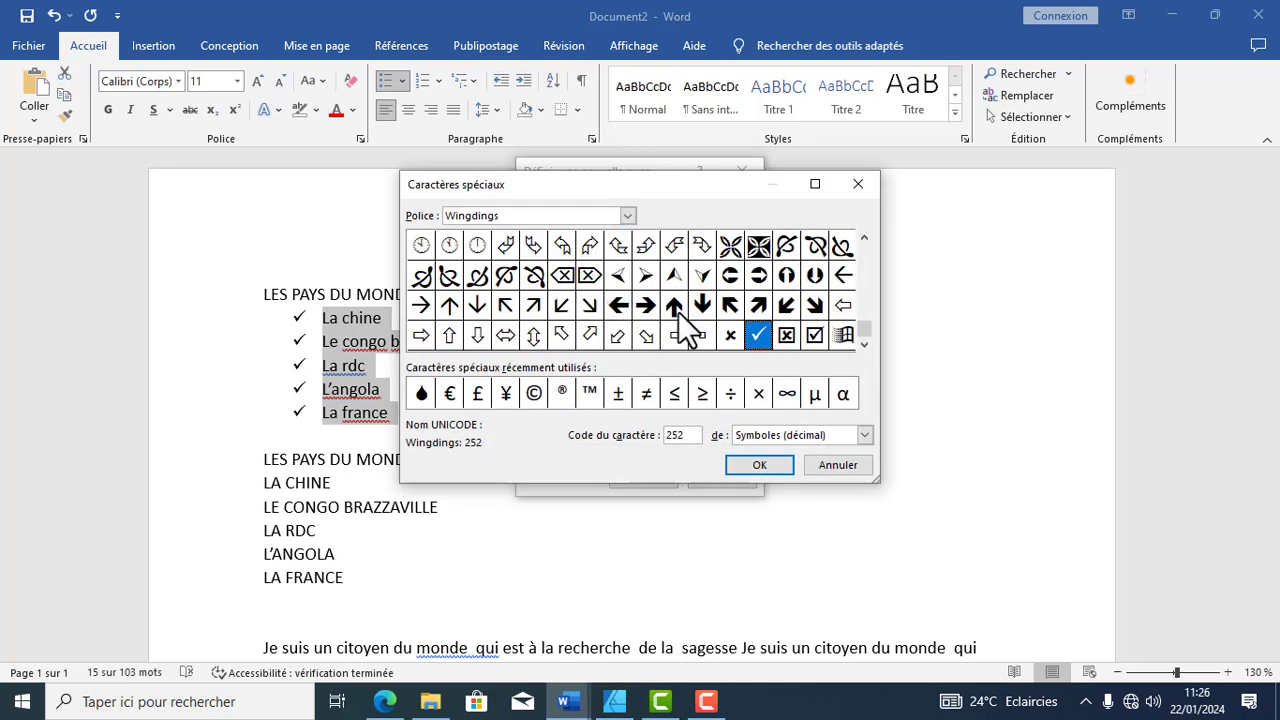
{"action": "left_click", "coordinate": [846, 468]}
{"action": "left_click", "coordinate": [641, 219]}
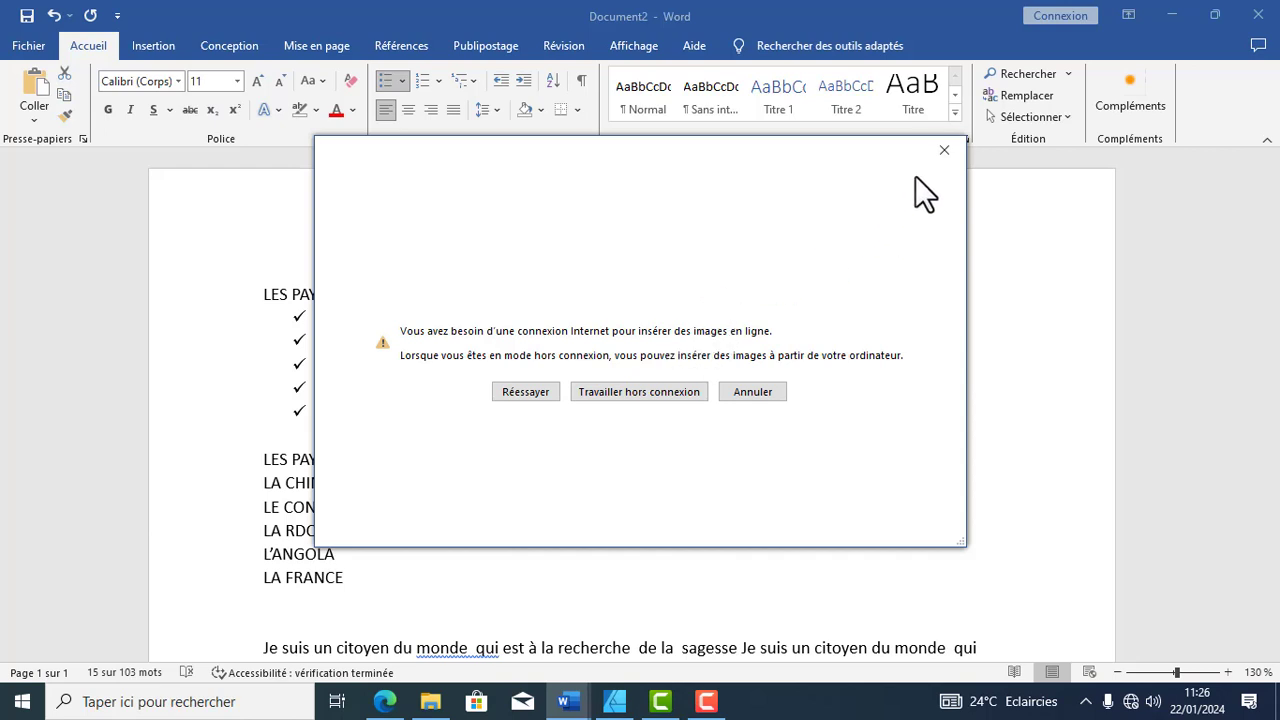
{"action": "left_click", "coordinate": [940, 152]}
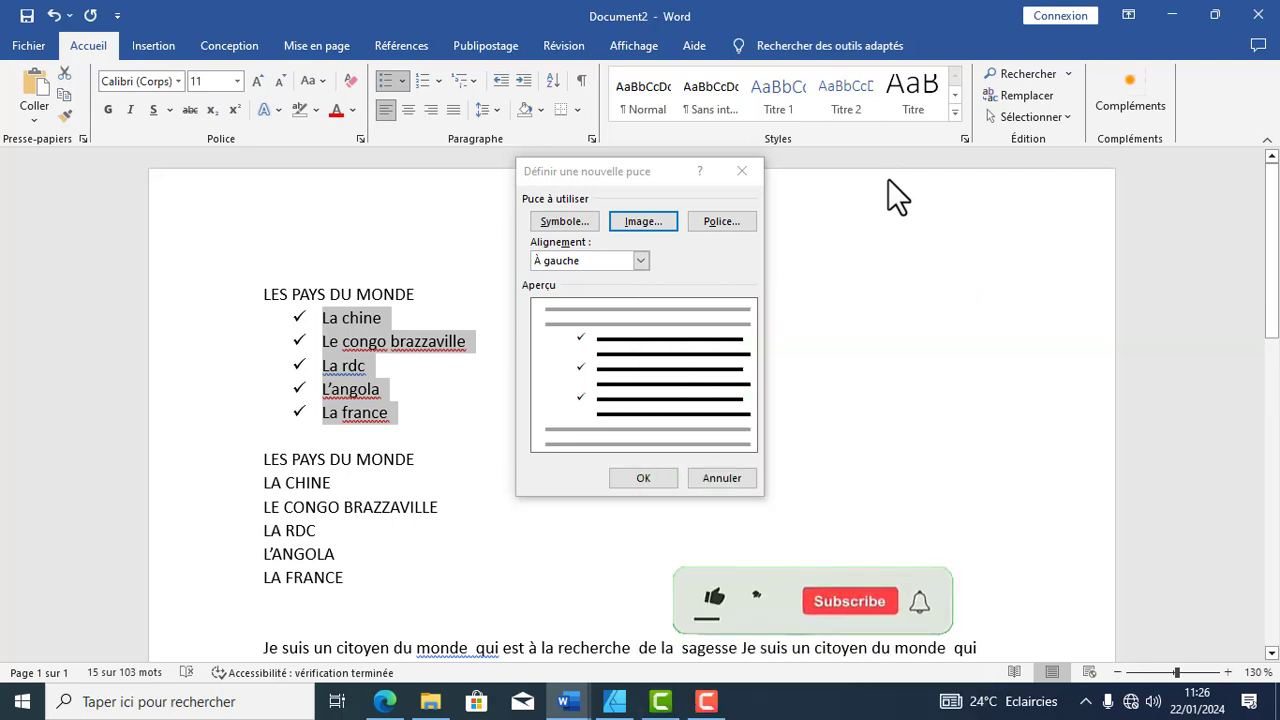
{"action": "left_click", "coordinate": [744, 173]}
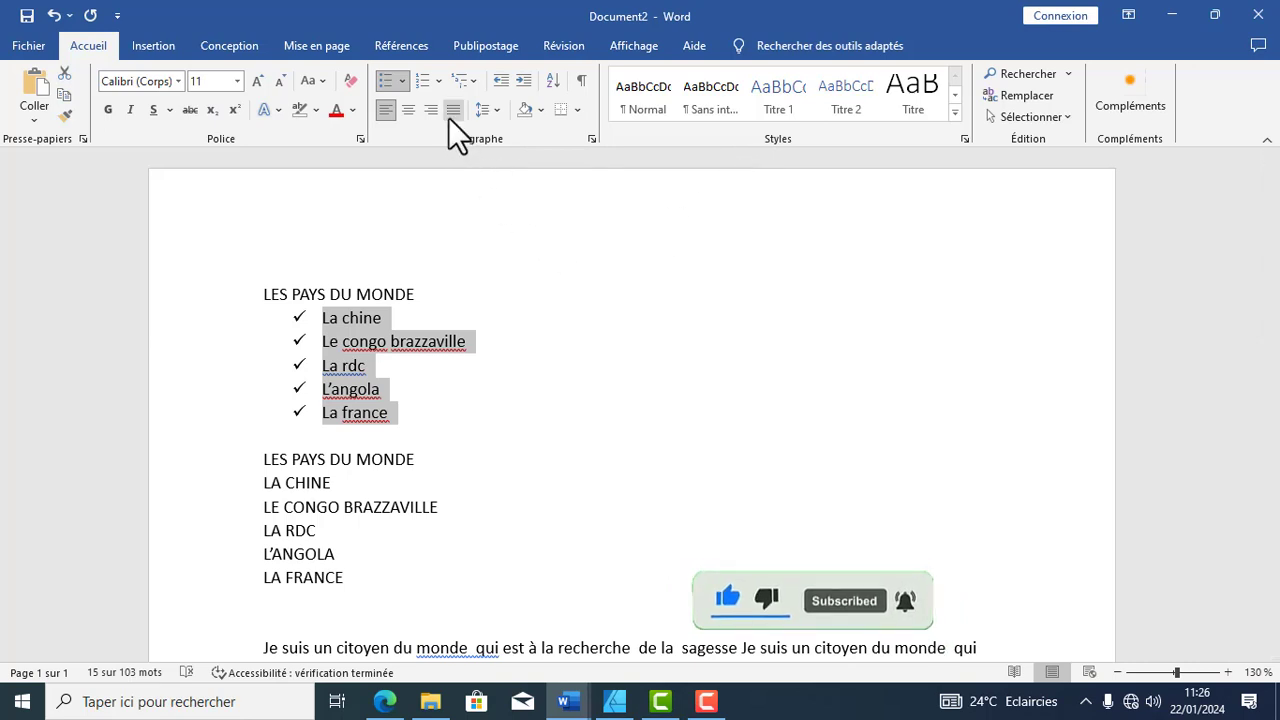
Number the five countries under the second LES PAYS DU MONDE heading with Roman numerals (I., II., III.).
{"action": "left_click", "coordinate": [443, 424]}
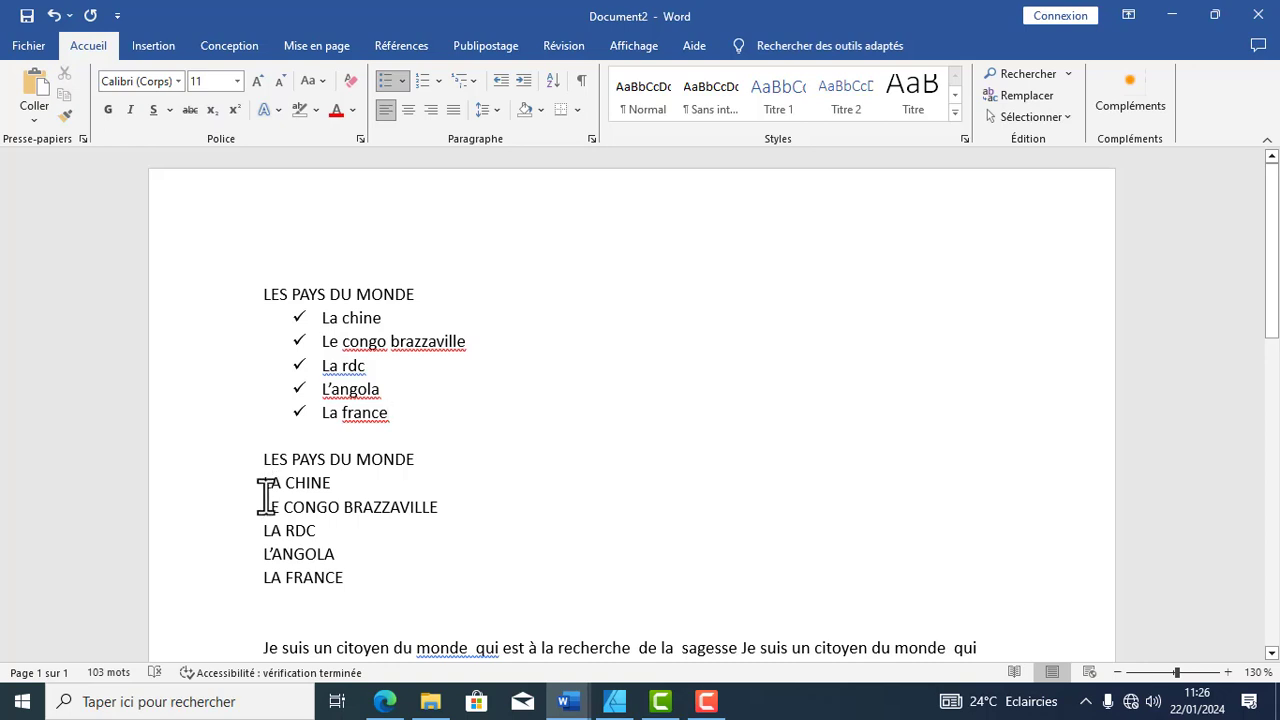
{"action": "left_click_drag", "start_coordinate": [266, 488], "coordinate": [342, 577]}
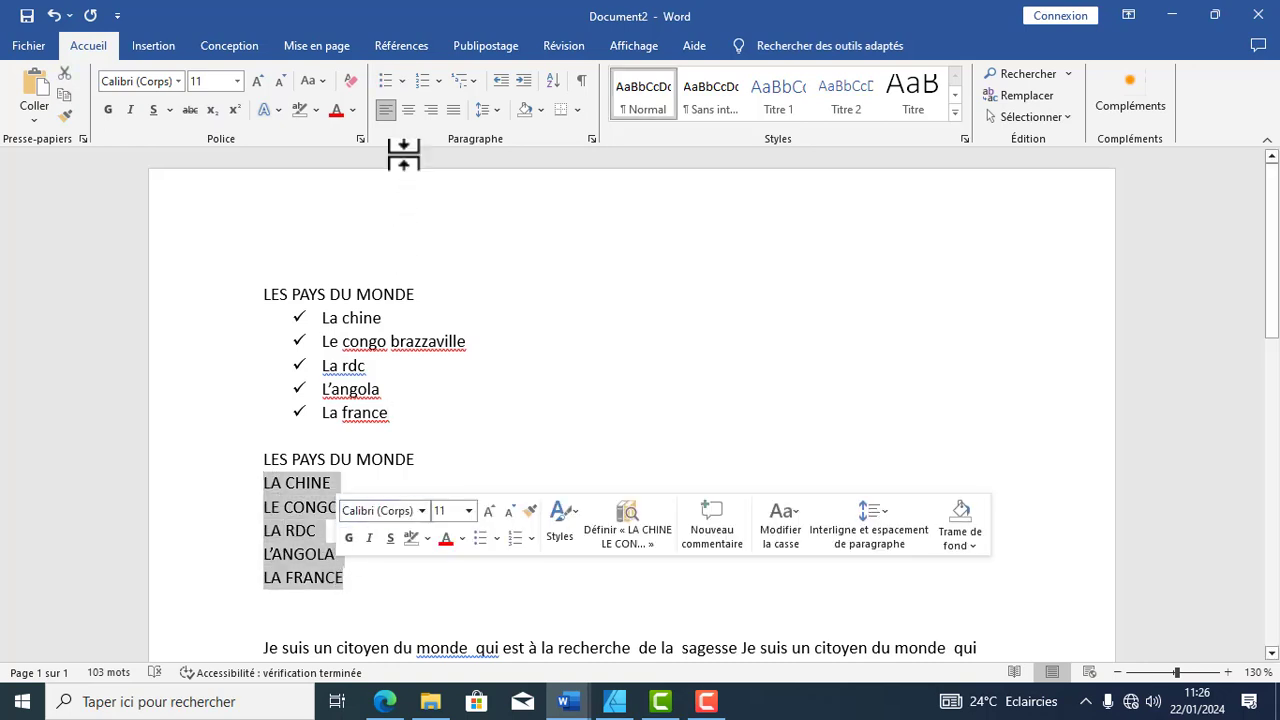
{"action": "left_click", "coordinate": [435, 81]}
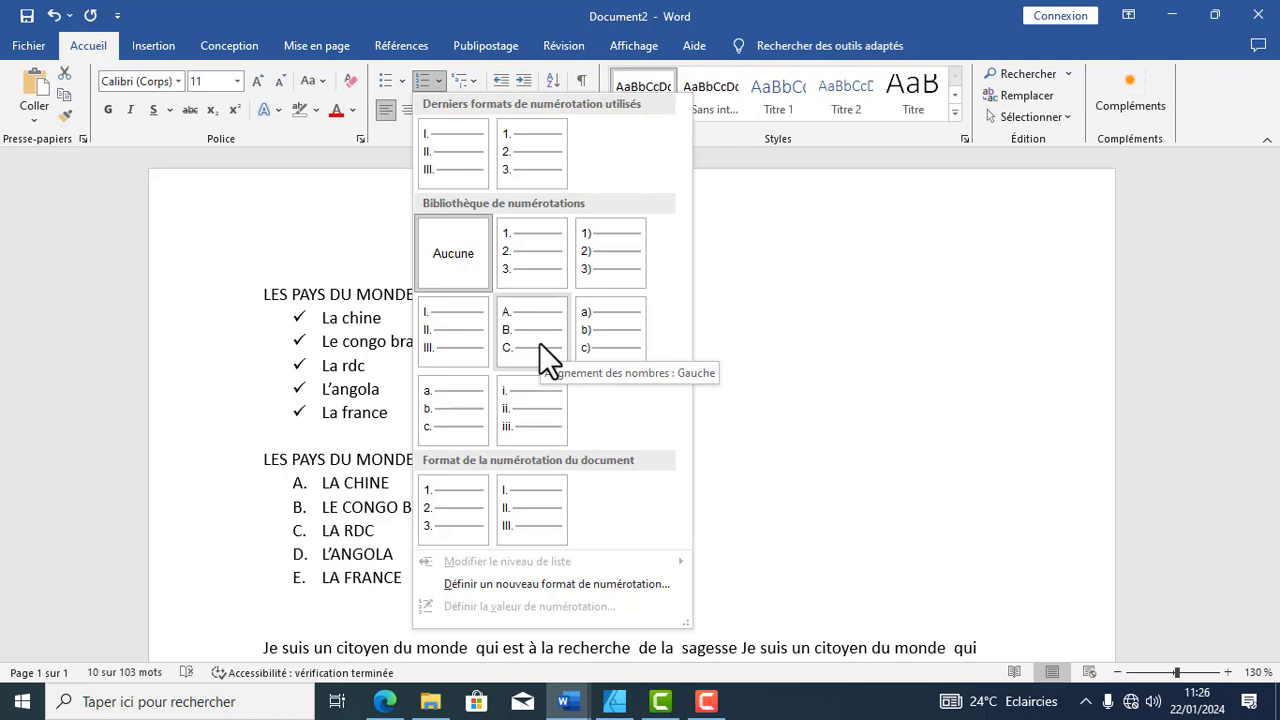
{"action": "left_click", "coordinate": [515, 510]}
{"action": "left_click", "coordinate": [634, 432]}
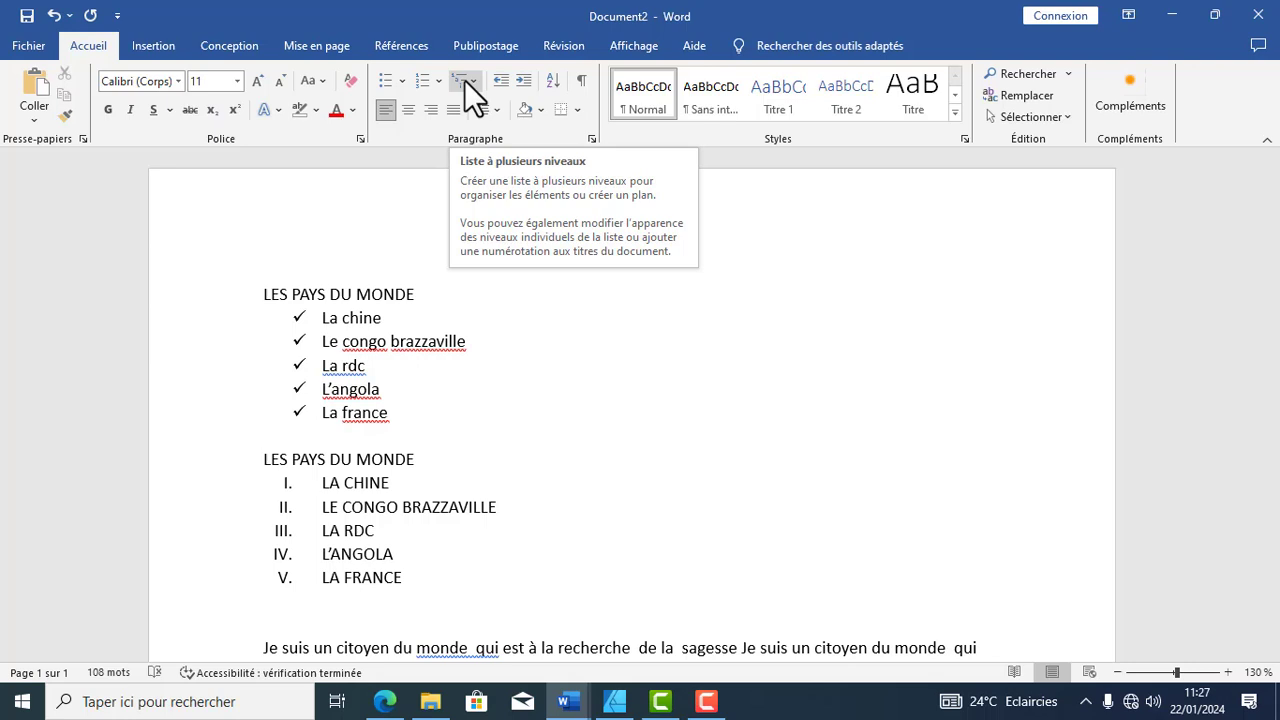
Increase the indent of the whole checkmark list repeatedly, moving it well past the middle of the text width.
{"action": "left_click", "coordinate": [420, 391]}
{"action": "left_click_drag", "start_coordinate": [386, 415], "coordinate": [297, 320]}
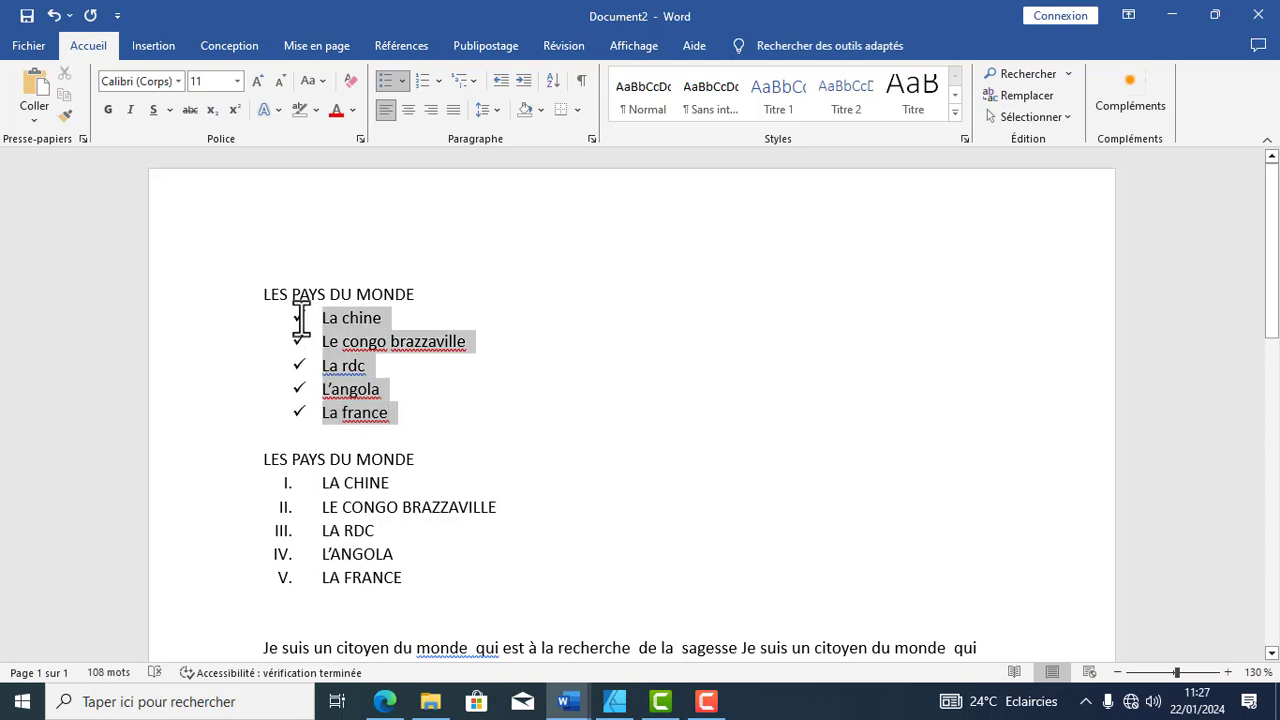
{"action": "left_click", "coordinate": [521, 77]}
{"action": "left_click", "coordinate": [521, 77]}
{"action": "left_click", "coordinate": [521, 77]}
{"action": "left_click", "coordinate": [521, 77]}
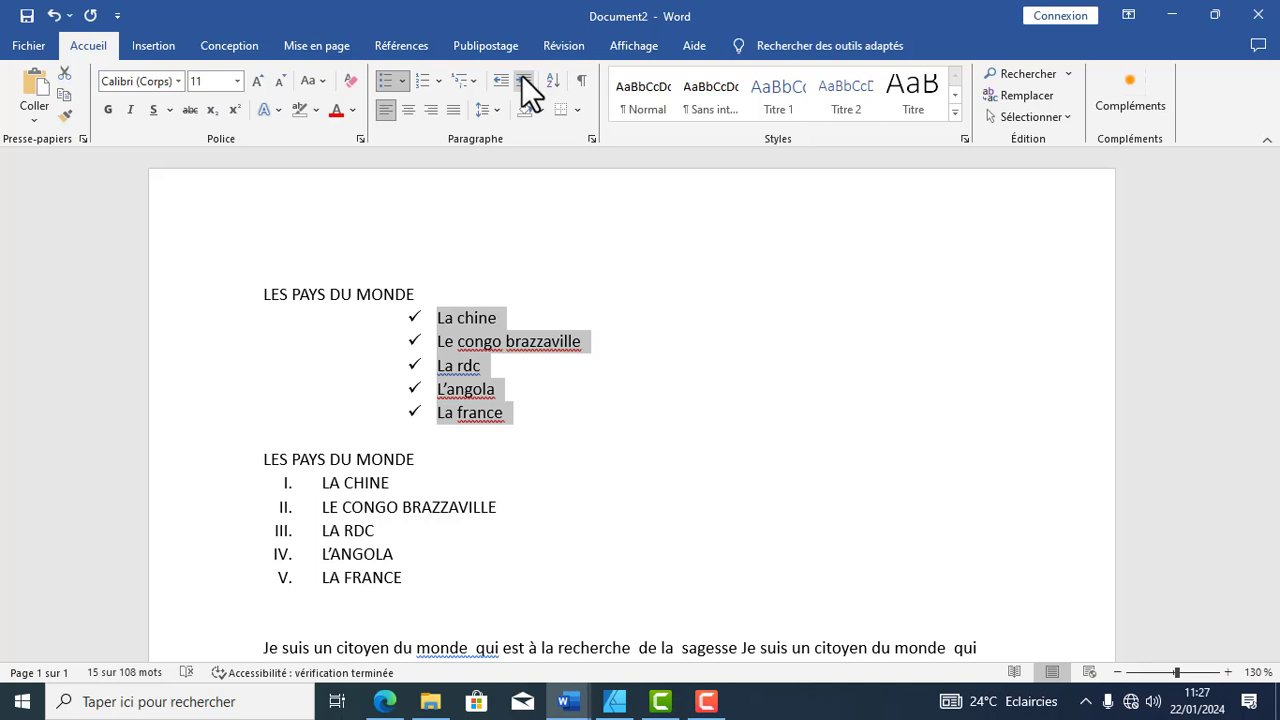
{"action": "left_click", "coordinate": [521, 77]}
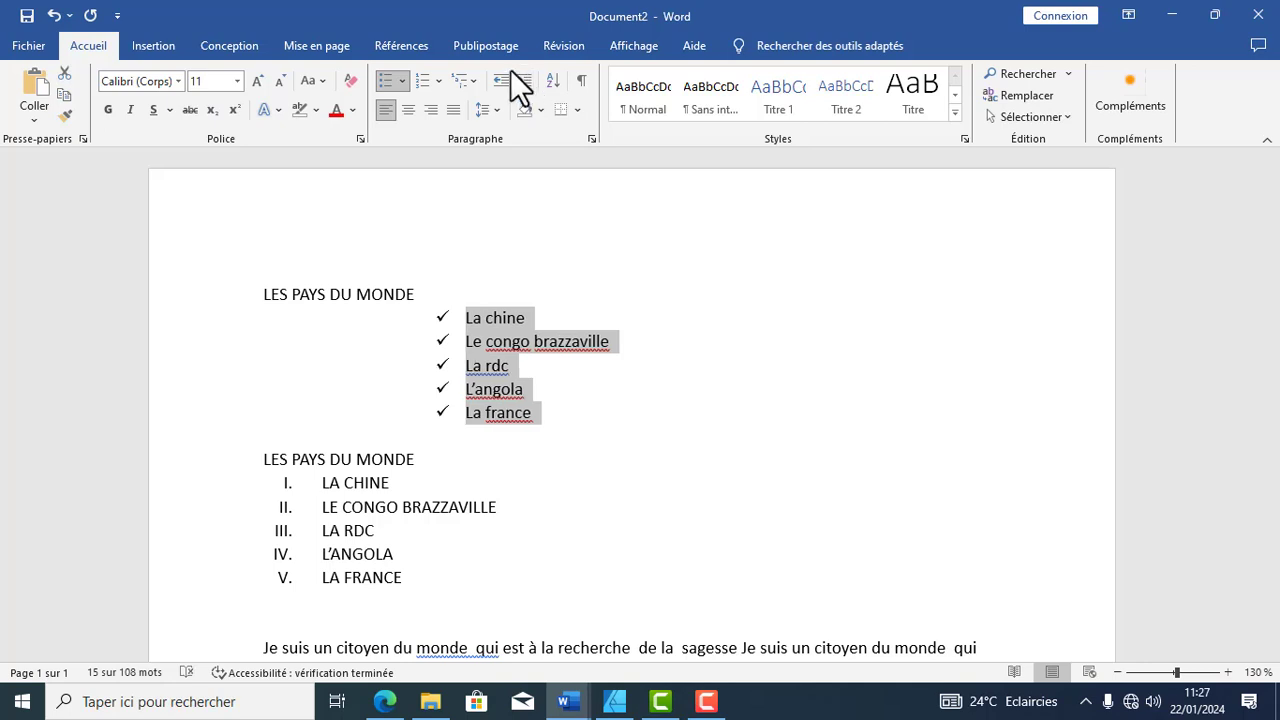
{"action": "left_click", "coordinate": [515, 76]}
{"action": "left_click", "coordinate": [515, 76]}
{"action": "left_click", "coordinate": [515, 76]}
{"action": "left_click", "coordinate": [515, 76]}
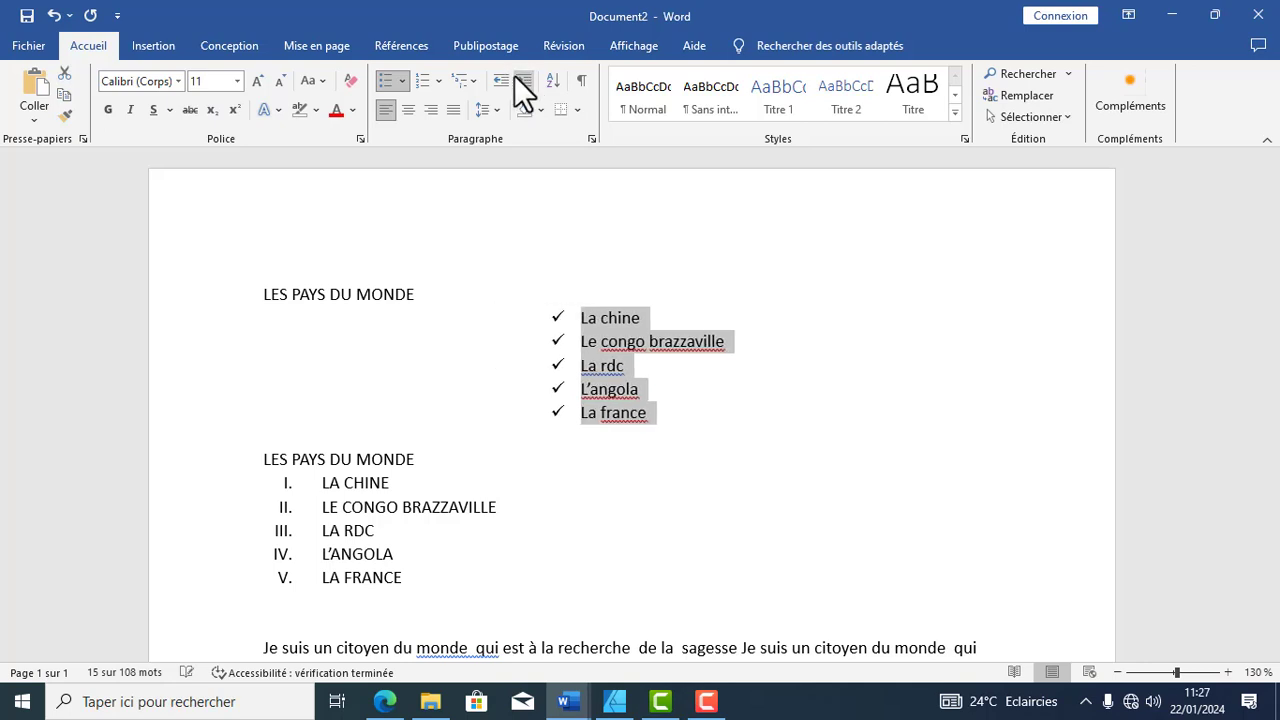
{"action": "left_click", "coordinate": [515, 77]}
{"action": "left_click", "coordinate": [515, 77]}
{"action": "left_click", "coordinate": [515, 77]}
Decrease the indent of the checkmark list until its bullets line up with the left margin.
{"action": "left_click", "coordinate": [500, 80]}
{"action": "left_click", "coordinate": [500, 80]}
{"action": "left_click", "coordinate": [500, 80]}
{"action": "left_click", "coordinate": [500, 80]}
{"action": "left_click", "coordinate": [500, 80]}
{"action": "left_click", "coordinate": [500, 80]}
{"action": "left_click", "coordinate": [500, 80]}
{"action": "left_click", "coordinate": [500, 80]}
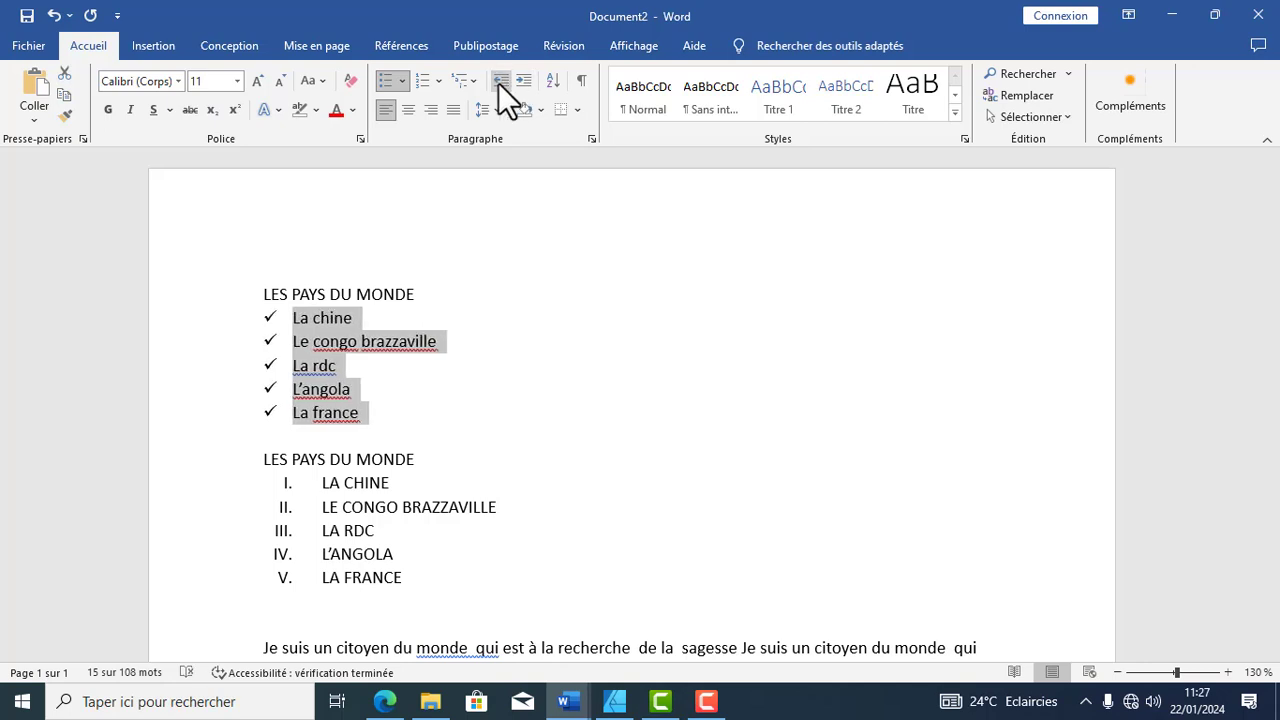
{"action": "left_click", "coordinate": [524, 81]}
{"action": "left_click", "coordinate": [510, 82]}
{"action": "left_click", "coordinate": [514, 84]}
{"action": "left_click", "coordinate": [504, 85]}
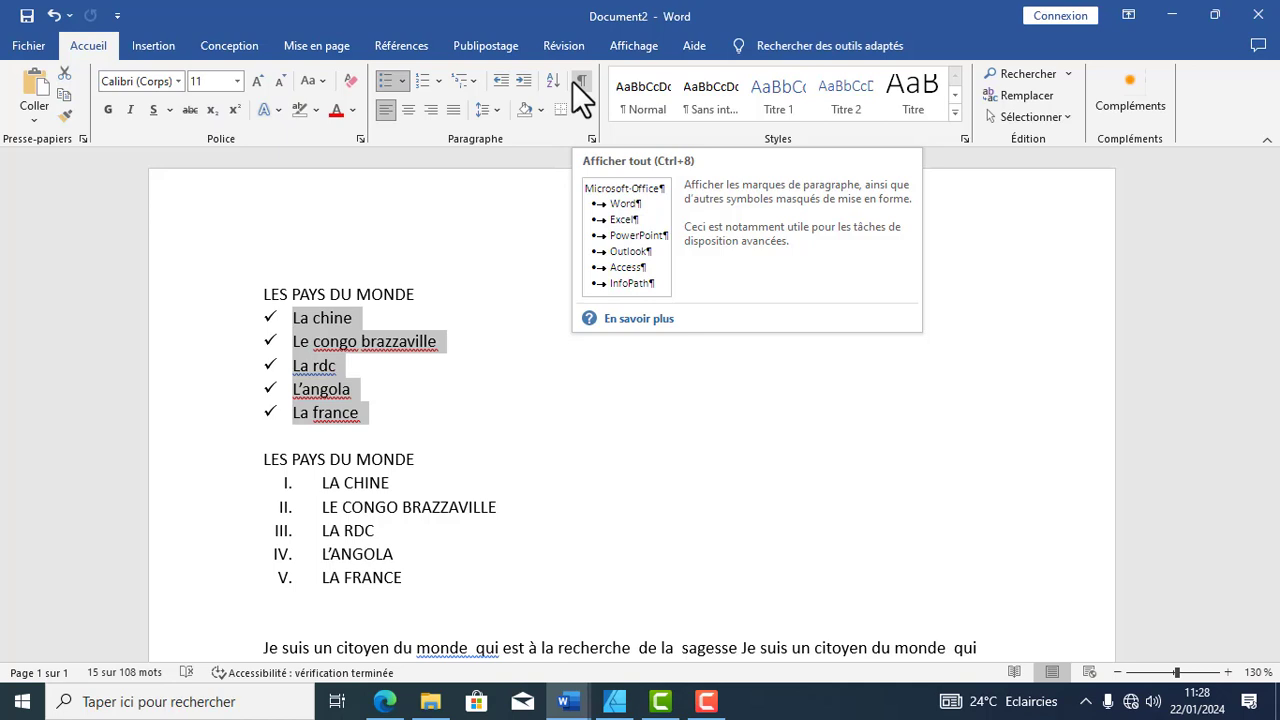
Show the paragraph marks and other hidden formatting symbols, enlarged enough to read at 210 %.
{"action": "left_click", "coordinate": [577, 81]}
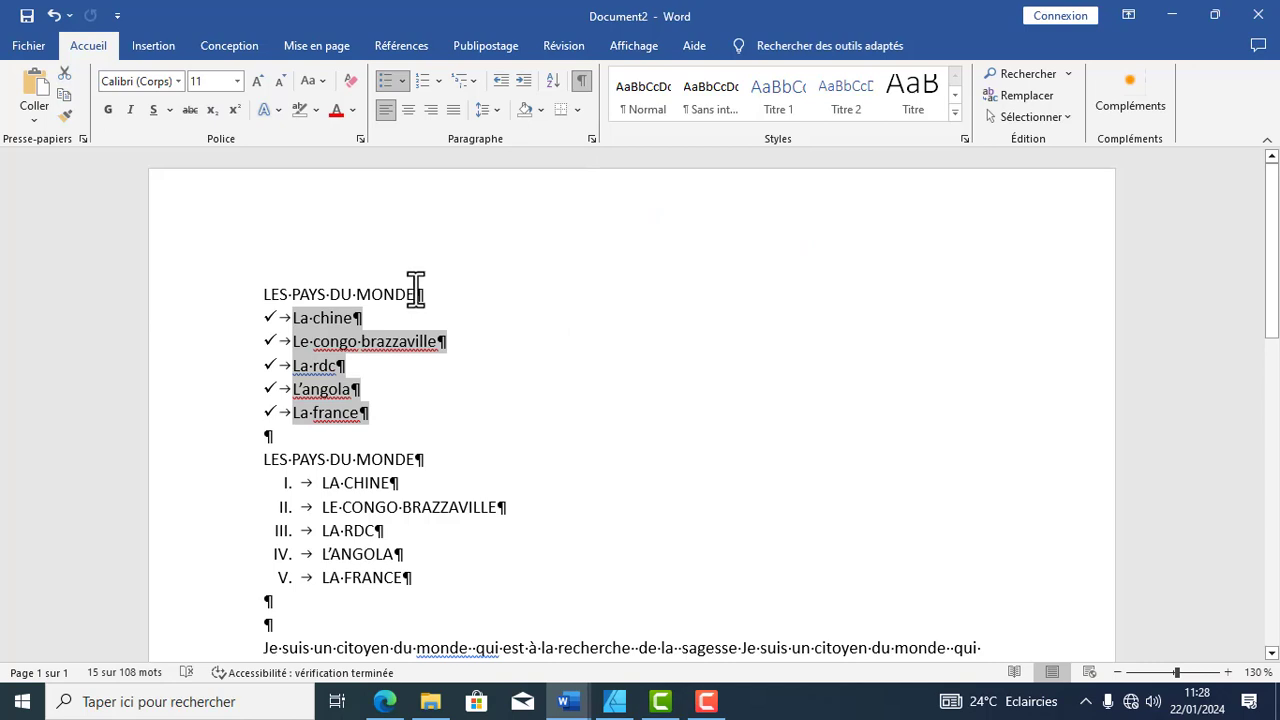
{"action": "scroll", "coordinate": [414, 288], "scroll_direction": "up", "scroll_amount": 4, "text": "ctrl"}
{"action": "scroll", "coordinate": [415, 290], "scroll_direction": "up", "scroll_amount": 4, "text": "ctrl"}
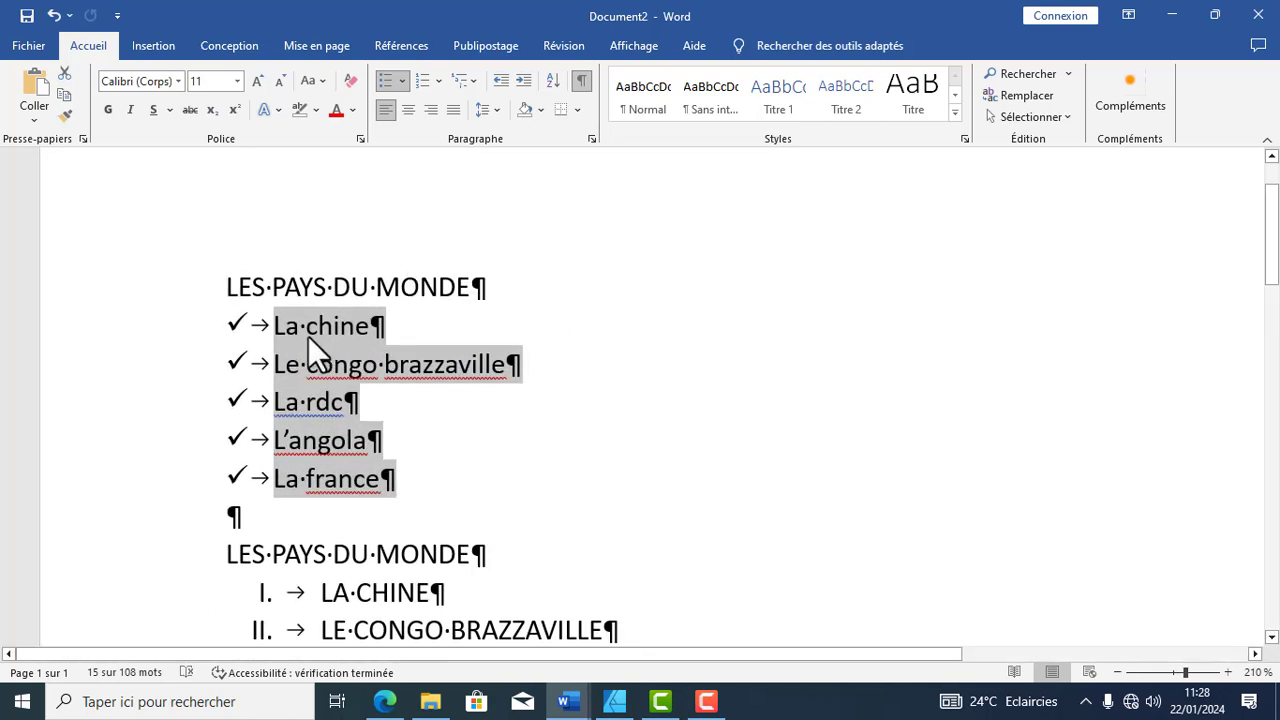
Widen each word gap in the first heading to three spaces and add two empty paragraphs below the checkmark list.
{"action": "left_click", "coordinate": [271, 287]}
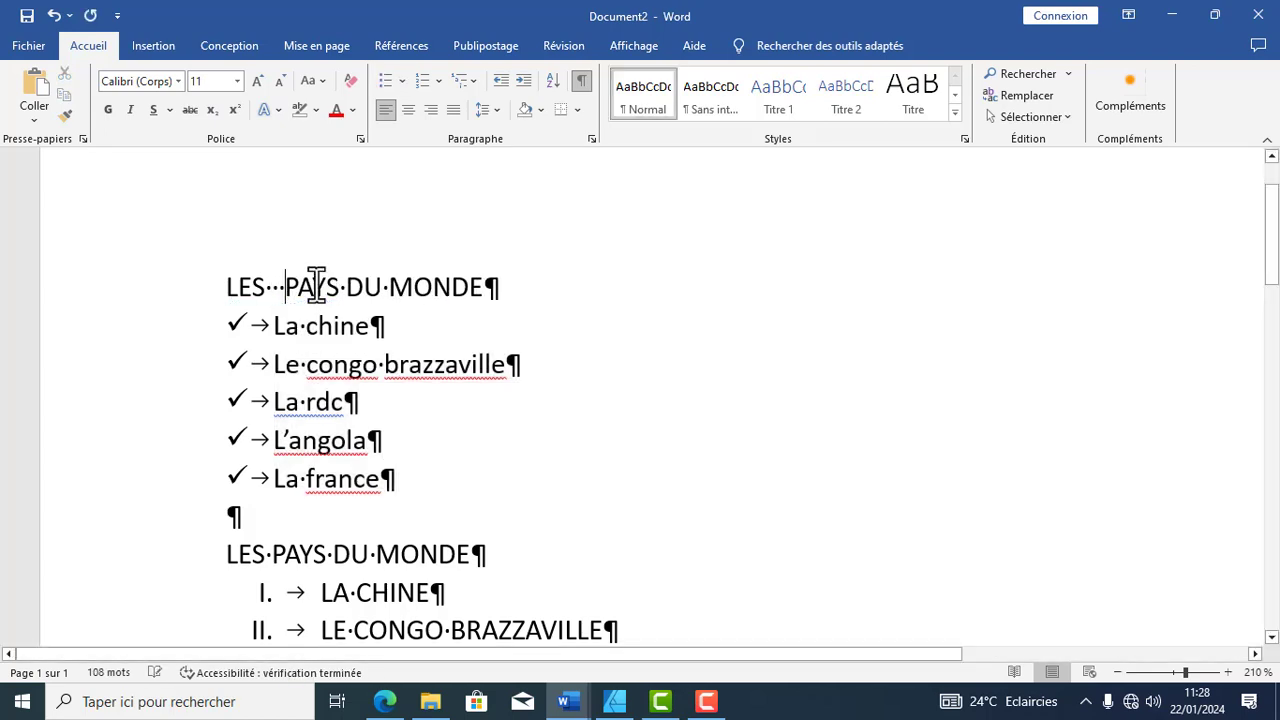
{"action": "left_click", "coordinate": [345, 286]}
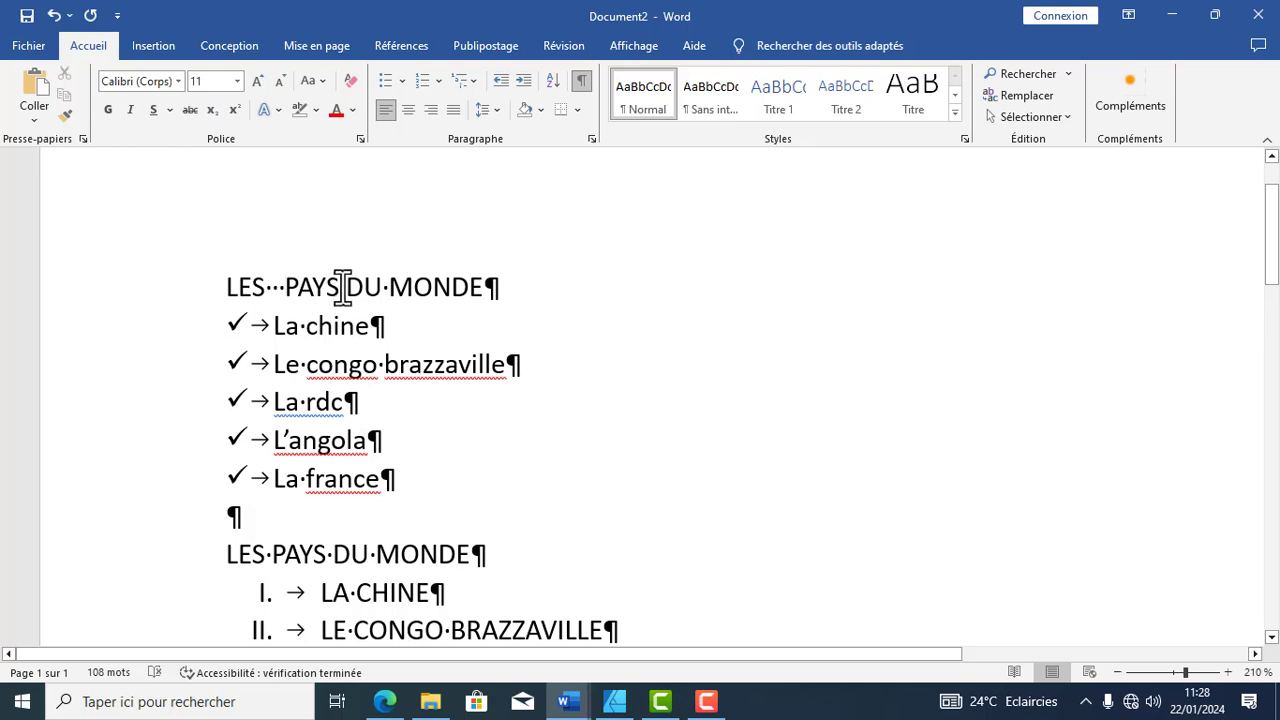
{"action": "left_click", "coordinate": [403, 287]}
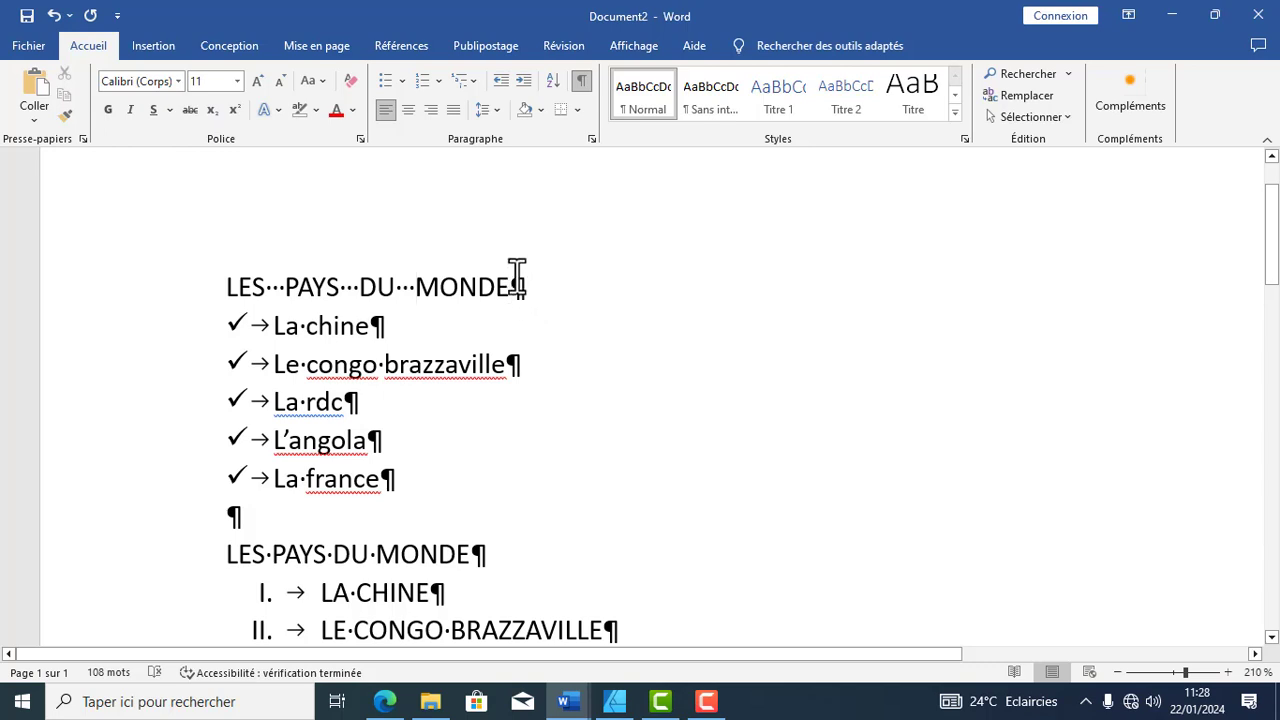
{"action": "left_click", "coordinate": [293, 520]}
{"action": "key", "text": "Return"}
{"action": "key", "text": "Return"}
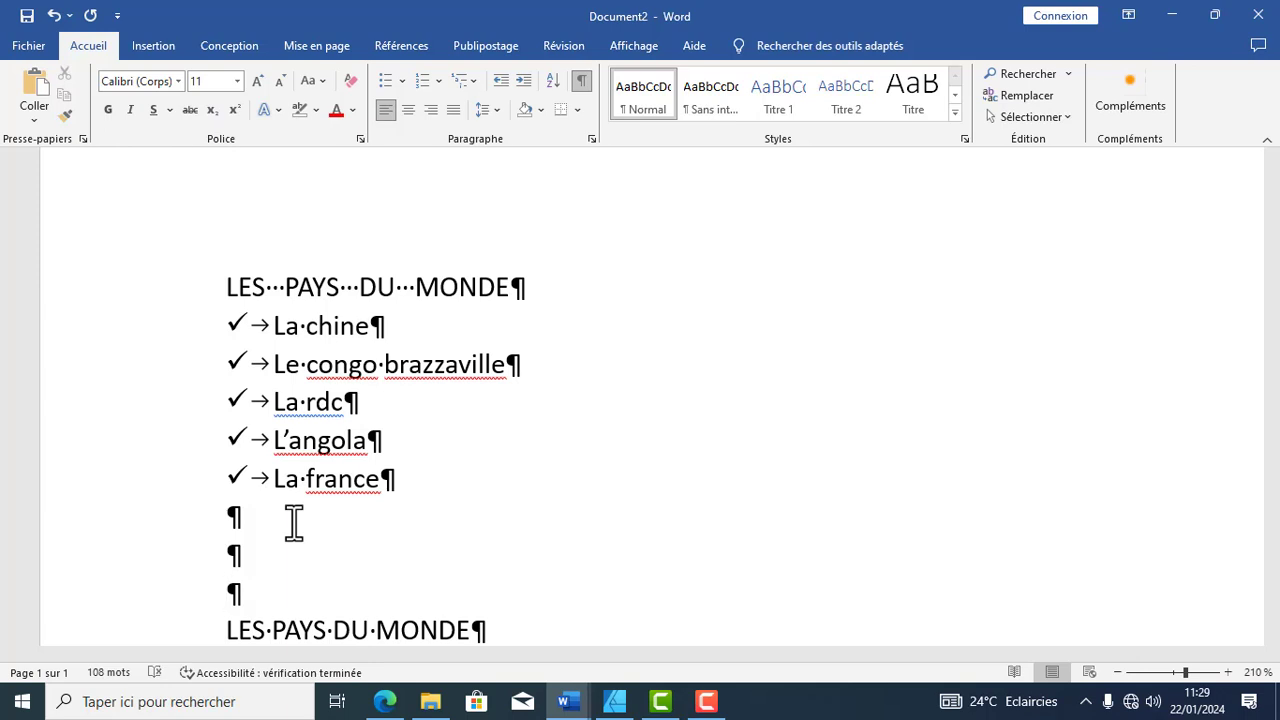
Check the formatting marks in the closing paragraph, then switch to the open document "Nouveau Document Microsoft Word".
{"action": "scroll", "coordinate": [306, 477], "scroll_direction": "down", "scroll_amount": 5}
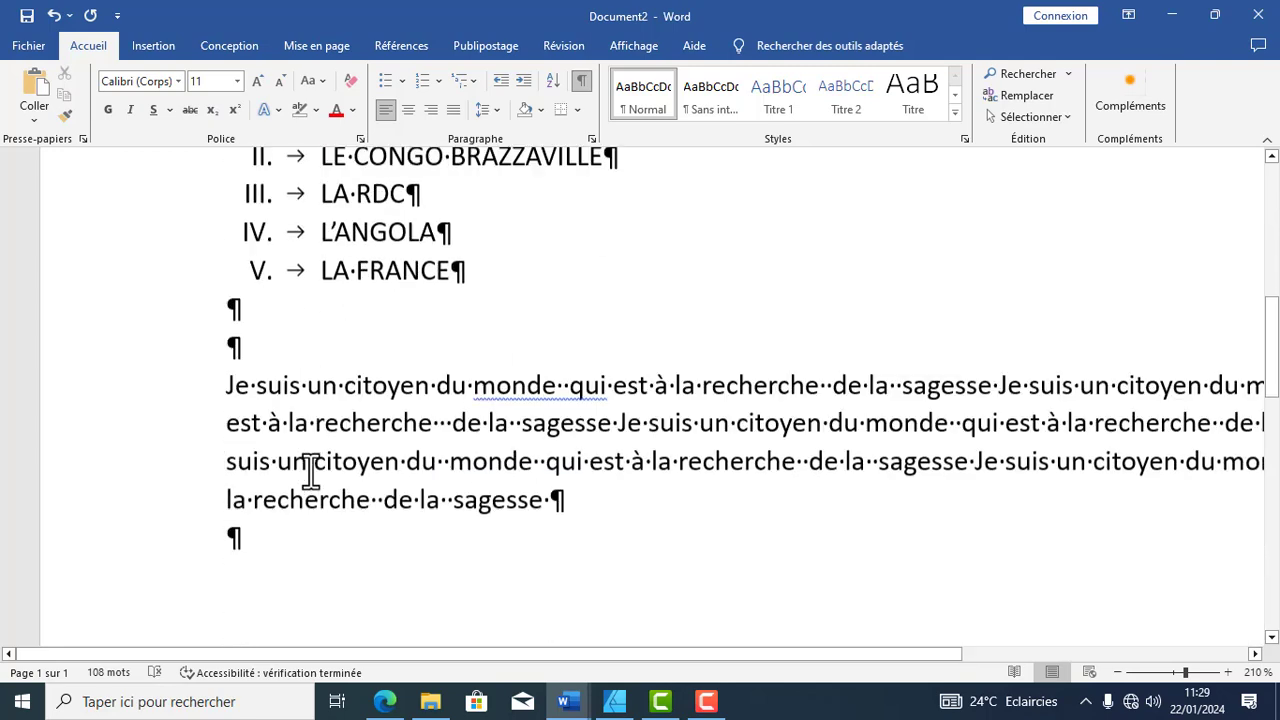
{"action": "scroll", "coordinate": [311, 472], "scroll_direction": "down", "scroll_amount": 1}
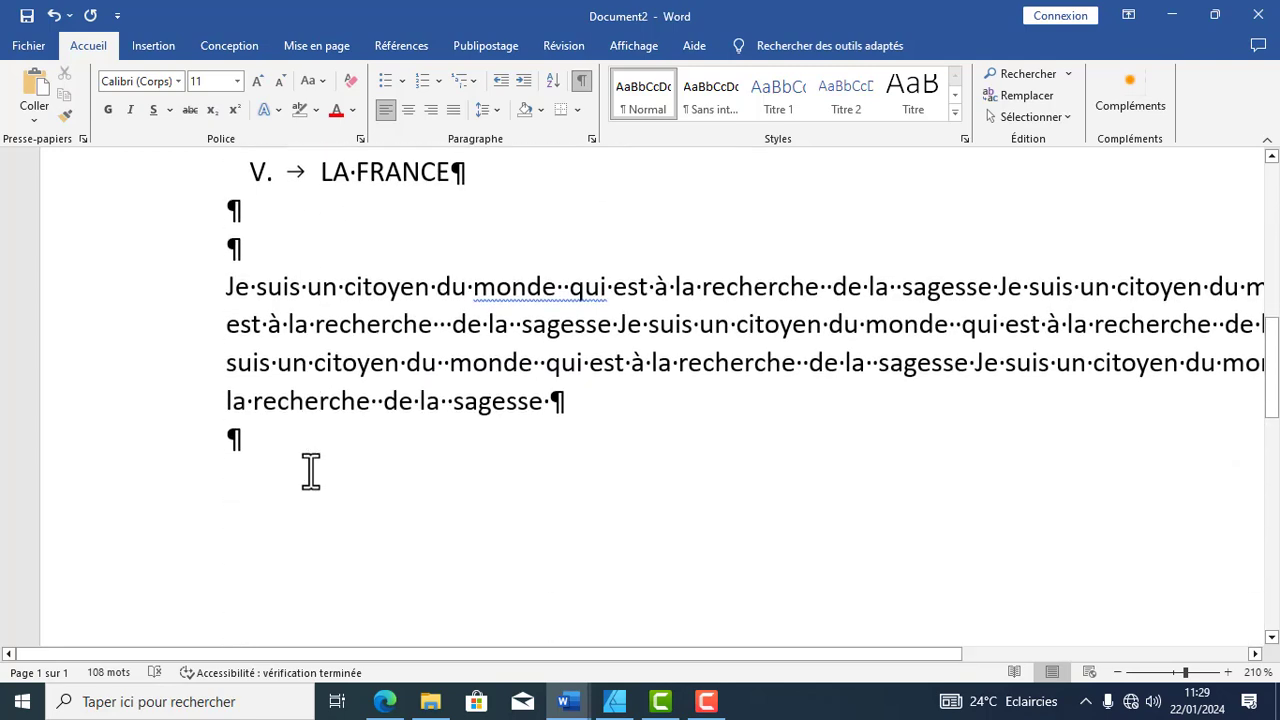
{"action": "key", "text": "alt+Tab"}
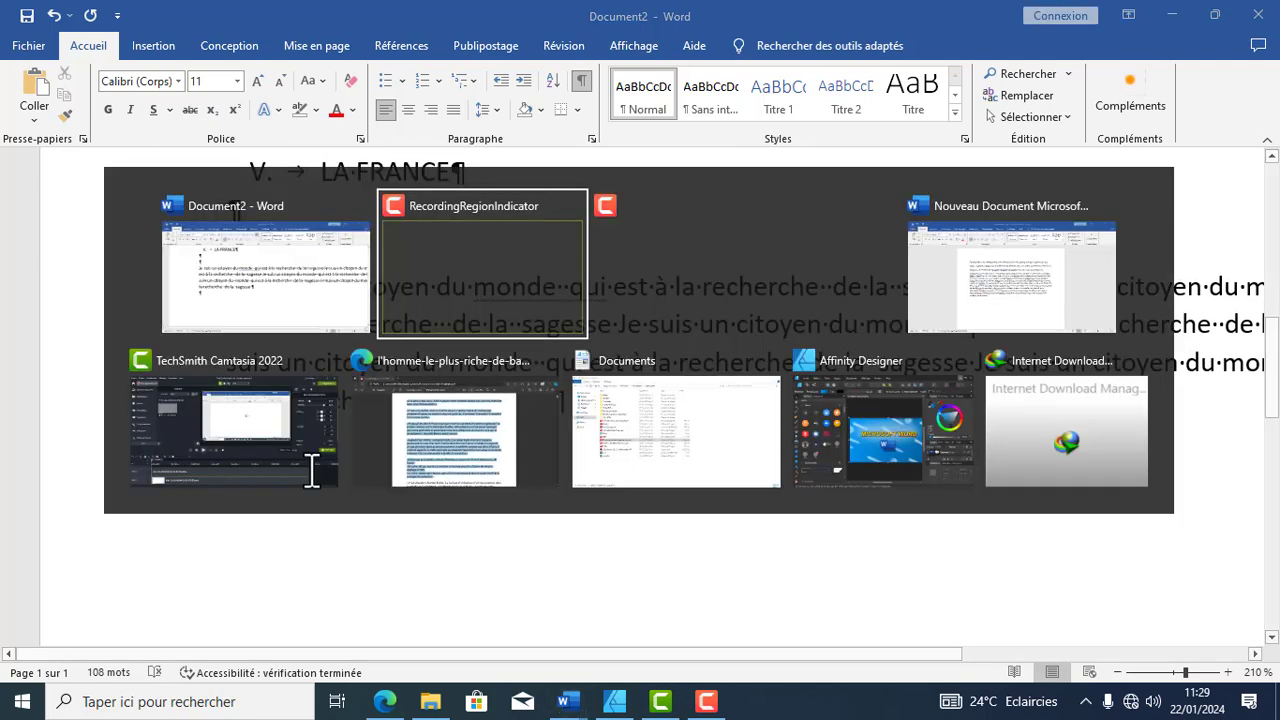
{"action": "left_click", "coordinate": [954, 299]}
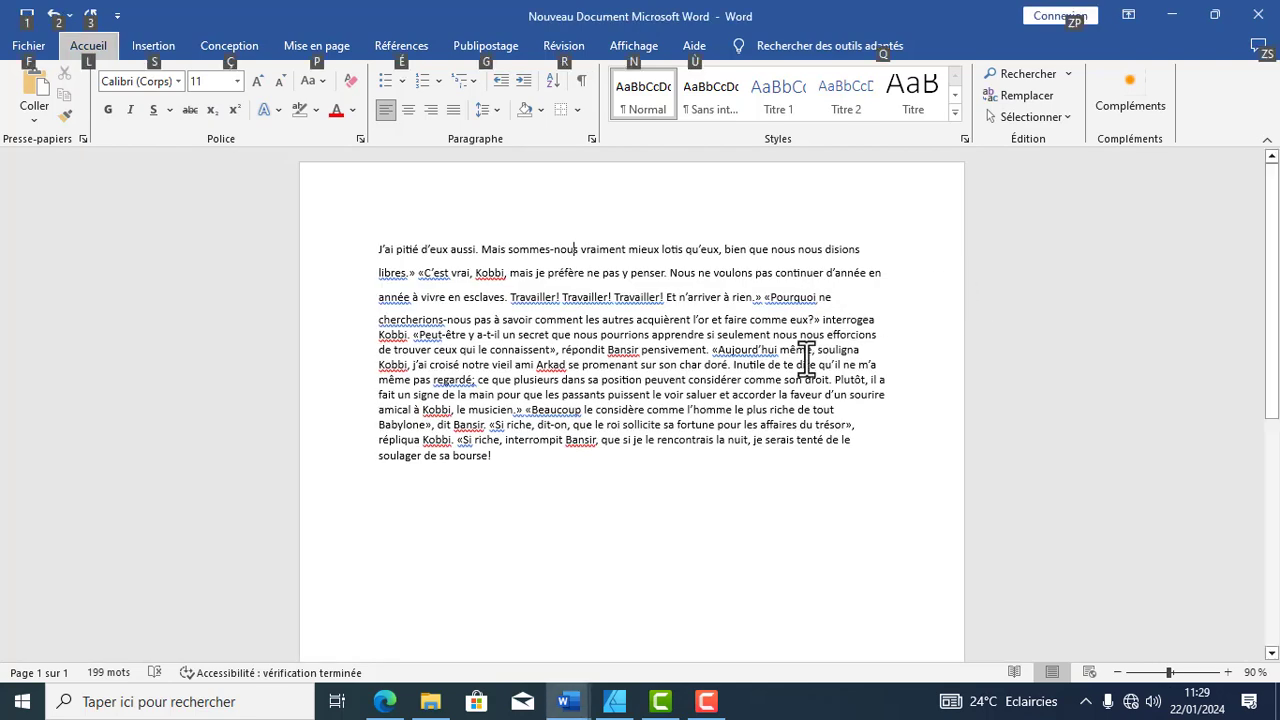
Center the entire text passage, from "J'ai pitié d'eux aussi" to "soulager de sa bourse!".
{"action": "left_click", "coordinate": [782, 500]}
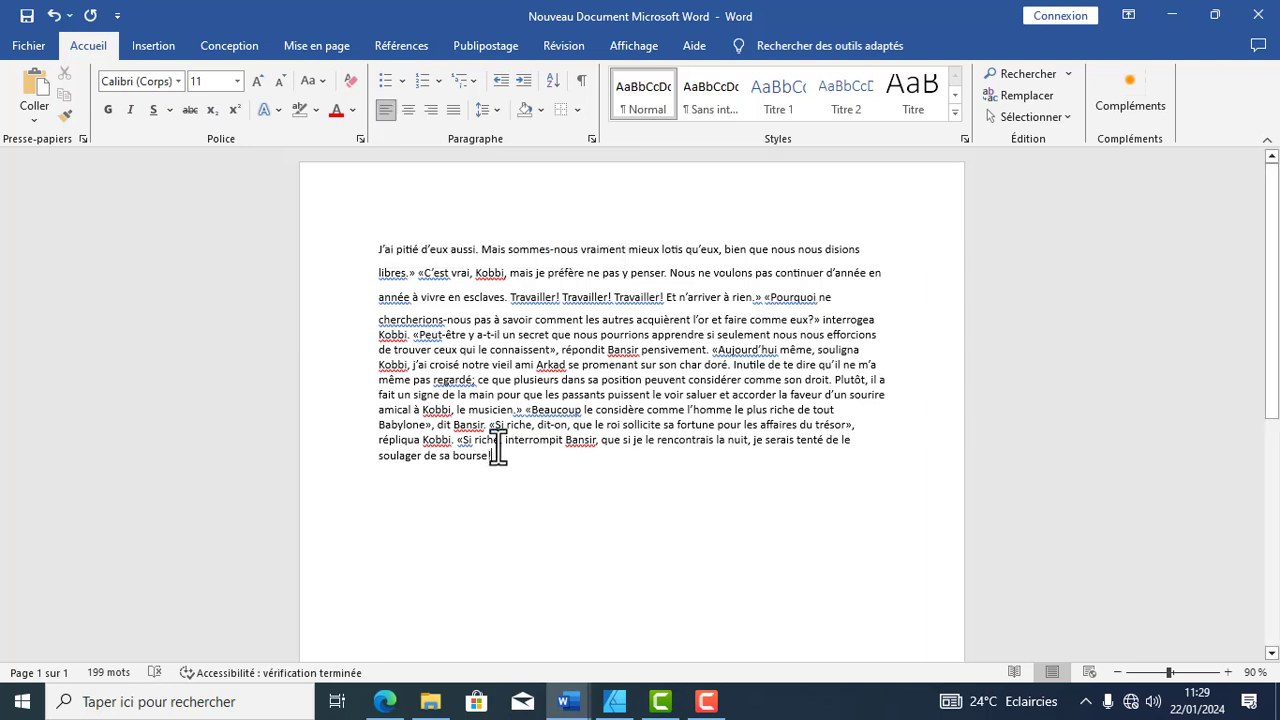
{"action": "left_click_drag", "start_coordinate": [493, 458], "coordinate": [382, 249]}
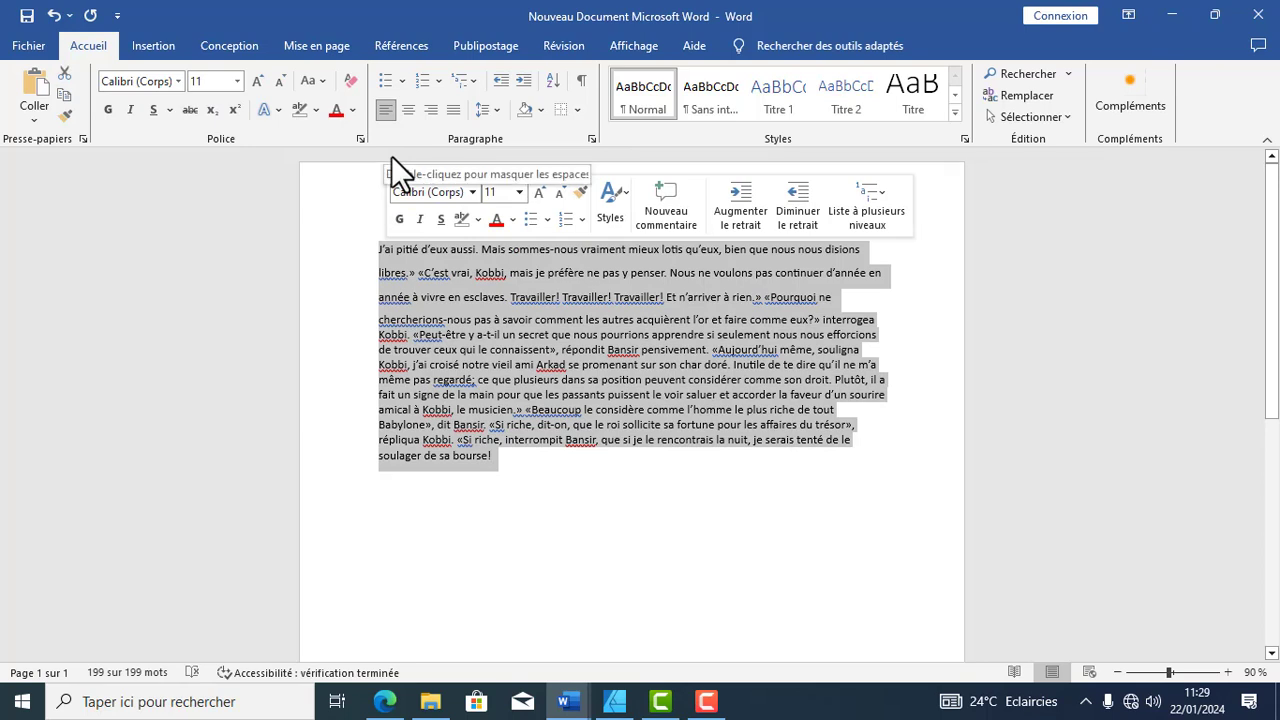
{"action": "left_click", "coordinate": [404, 116]}
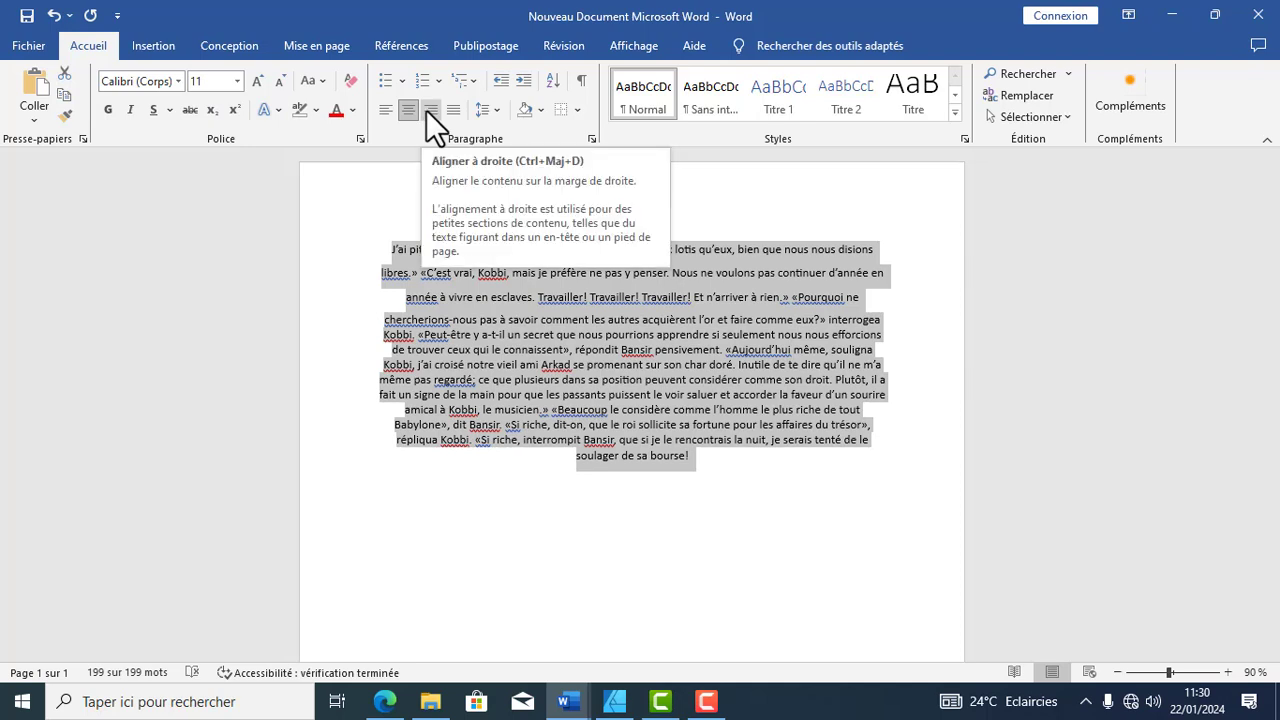
Right-align the entire passage, and finally justify it from "J'ai pitié d'eux aussi" to "soulager de sa bourse!".
{"action": "left_click", "coordinate": [426, 110]}
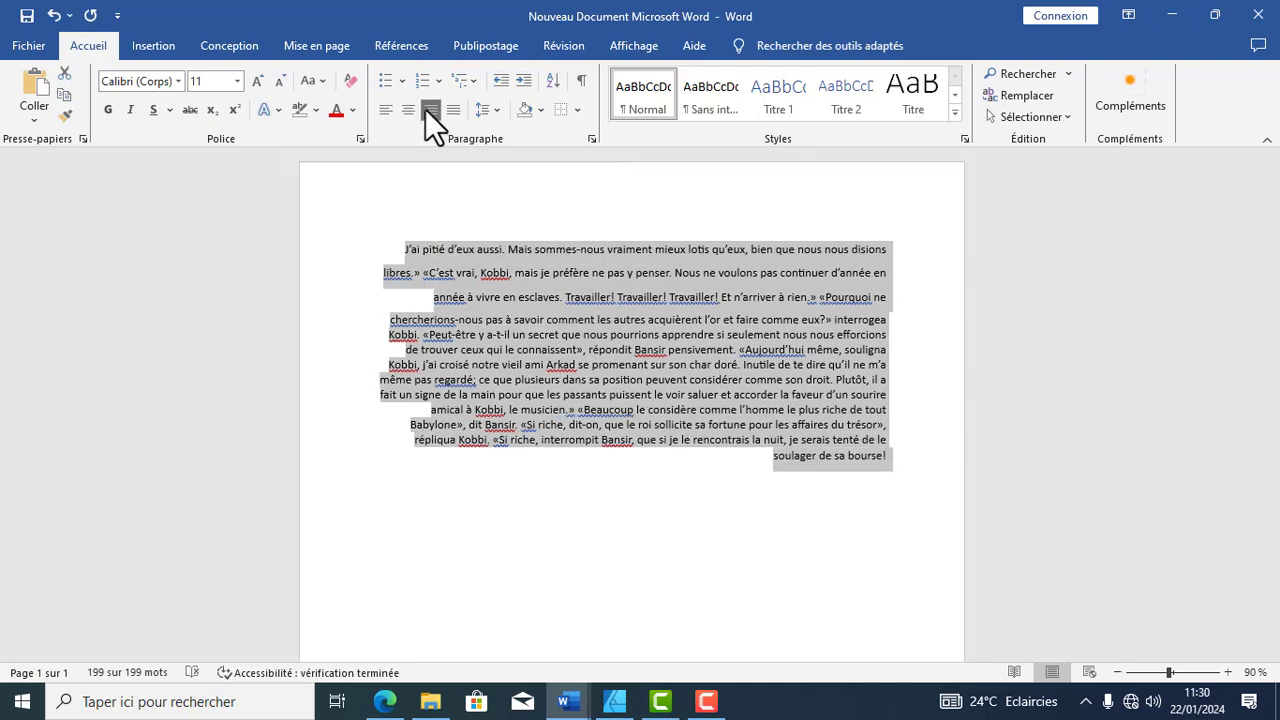
{"action": "left_click", "coordinate": [904, 304]}
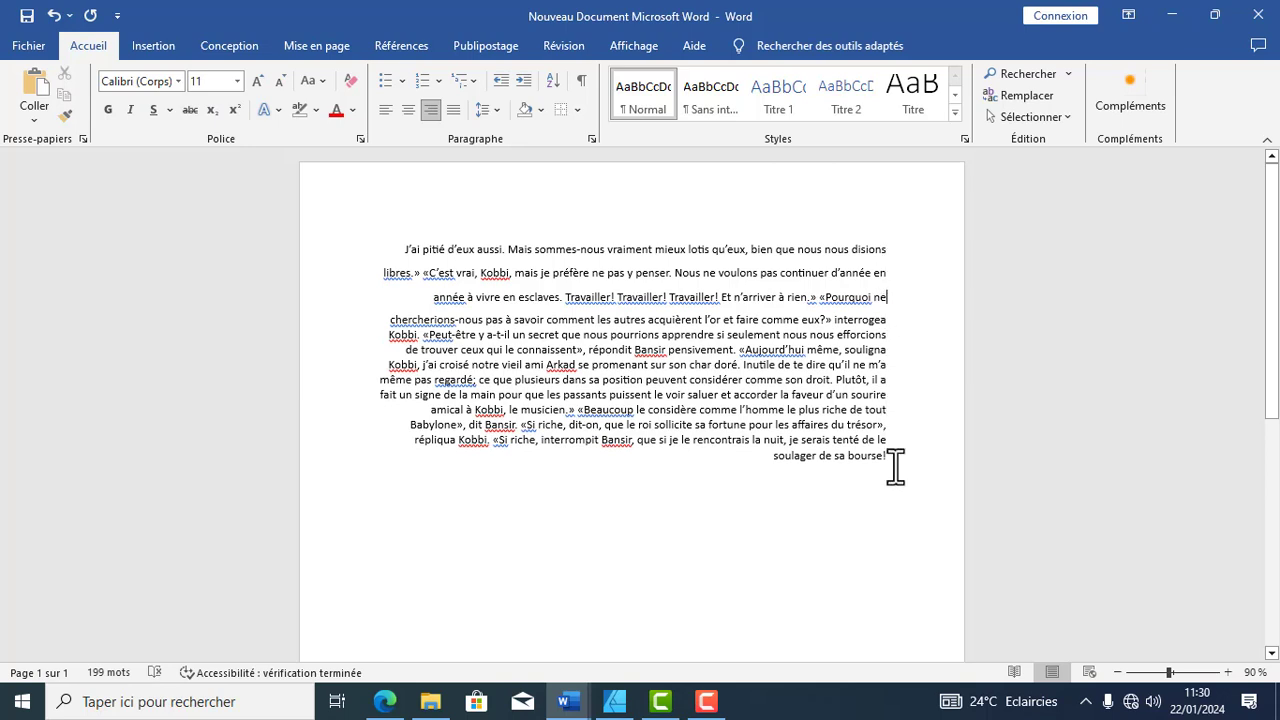
{"action": "left_click_drag", "start_coordinate": [884, 462], "coordinate": [408, 252]}
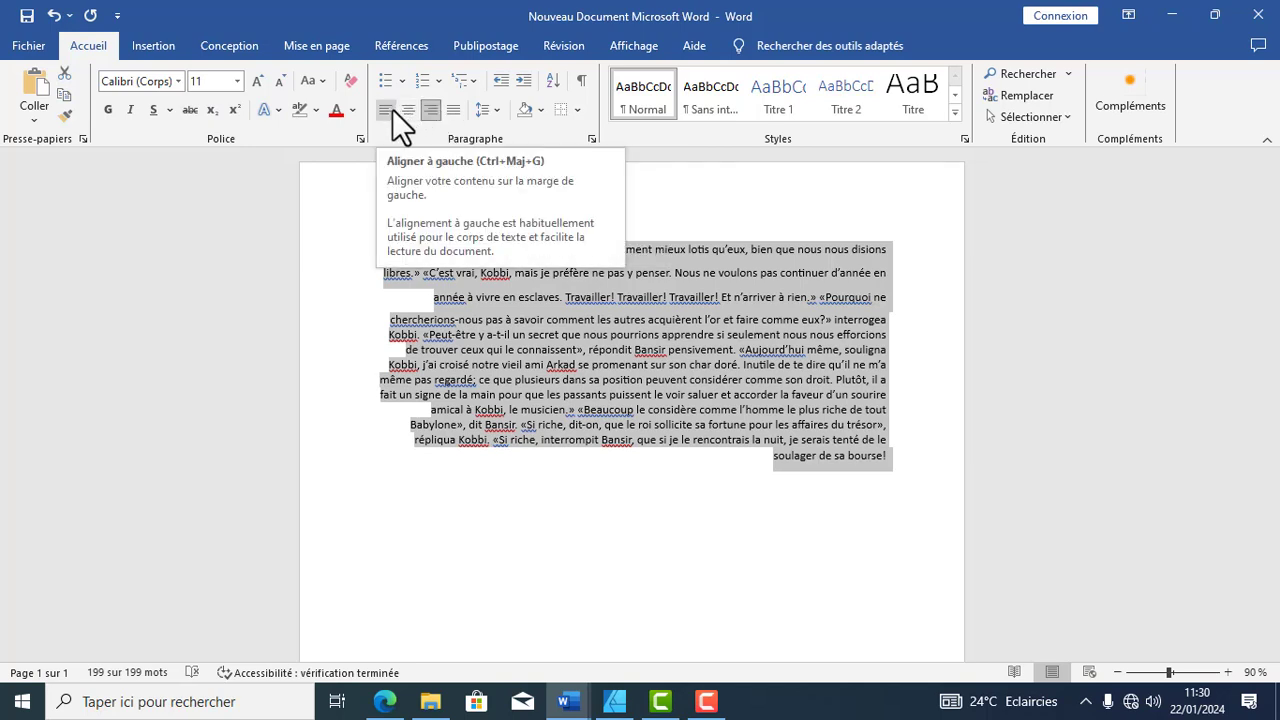
{"action": "left_click", "coordinate": [455, 109]}
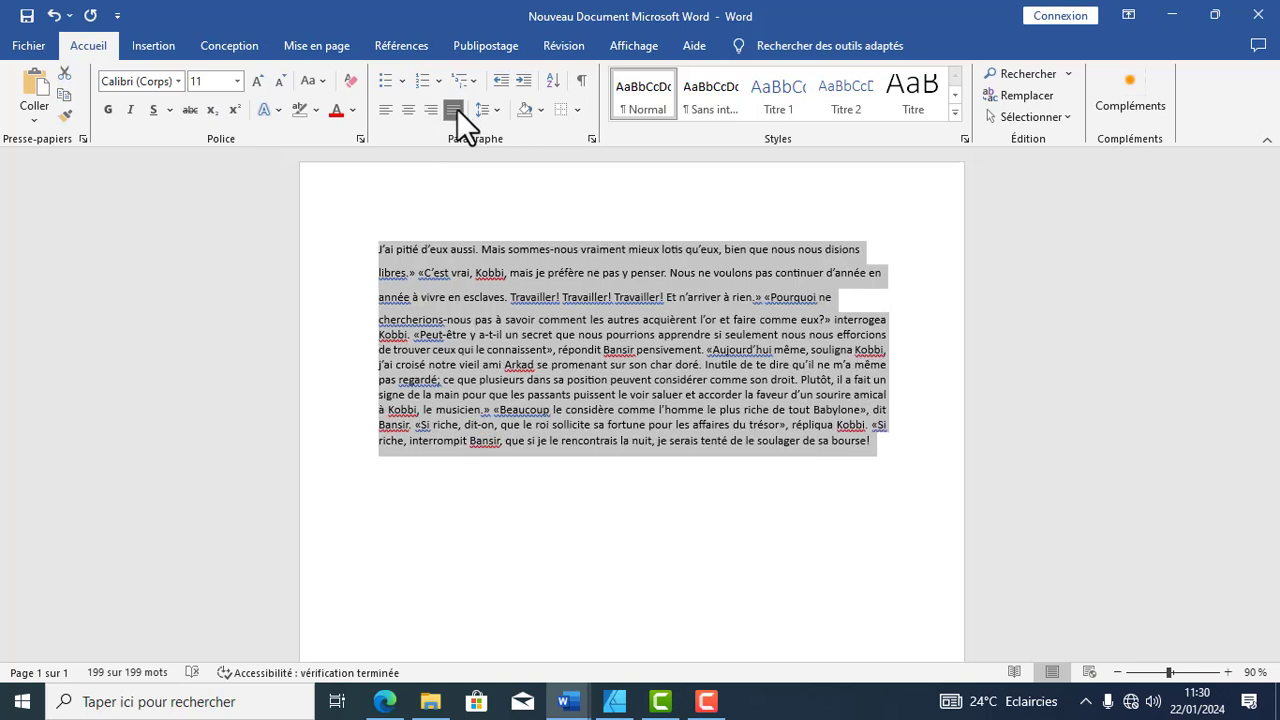
{"action": "left_click", "coordinate": [460, 296]}
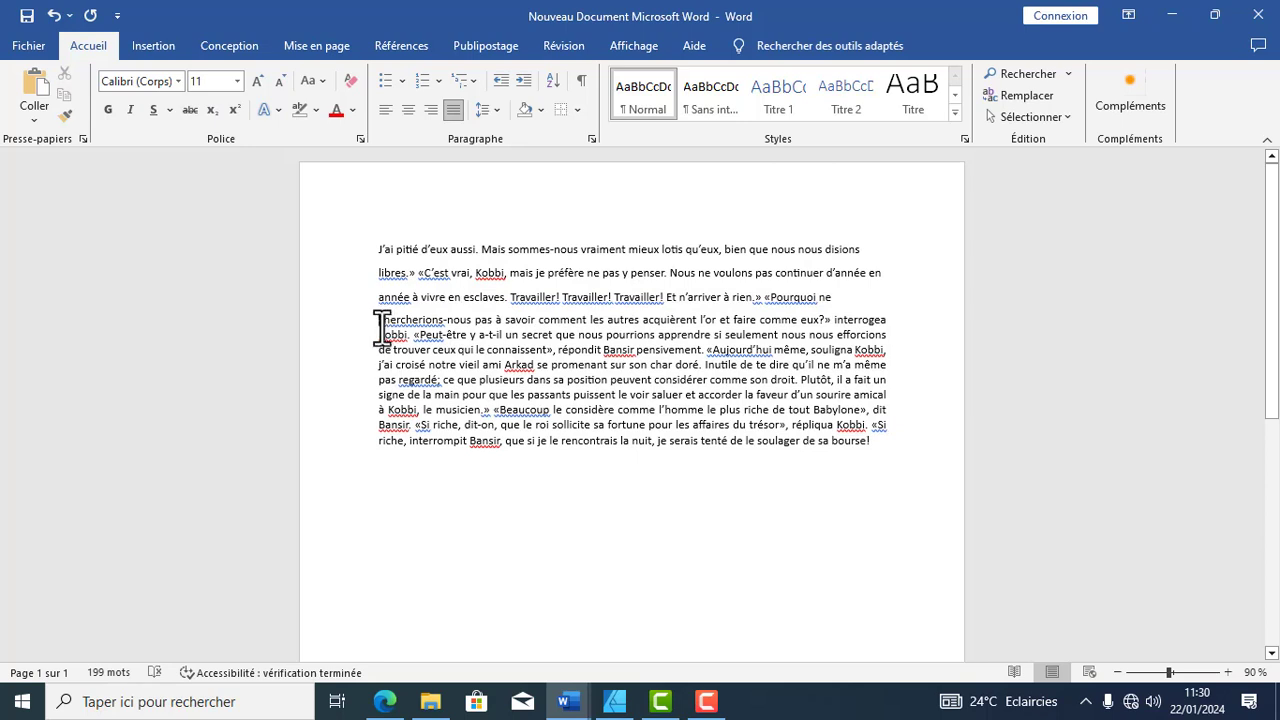
Join the paragraph starting "chercherions-nous" to the line above, and try left, centered and right alignment on the merged paragraph.
{"action": "left_click", "coordinate": [382, 322]}
{"action": "key", "text": "BackSpace"}
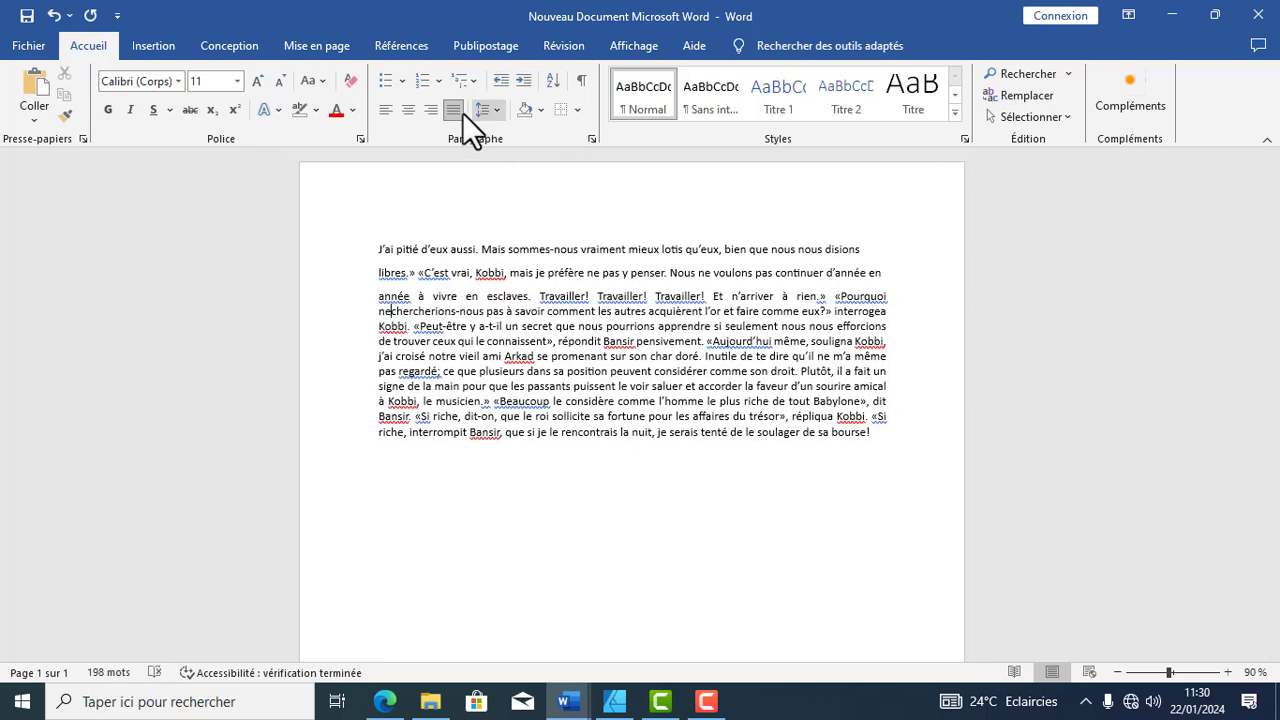
{"action": "left_click", "coordinate": [387, 114]}
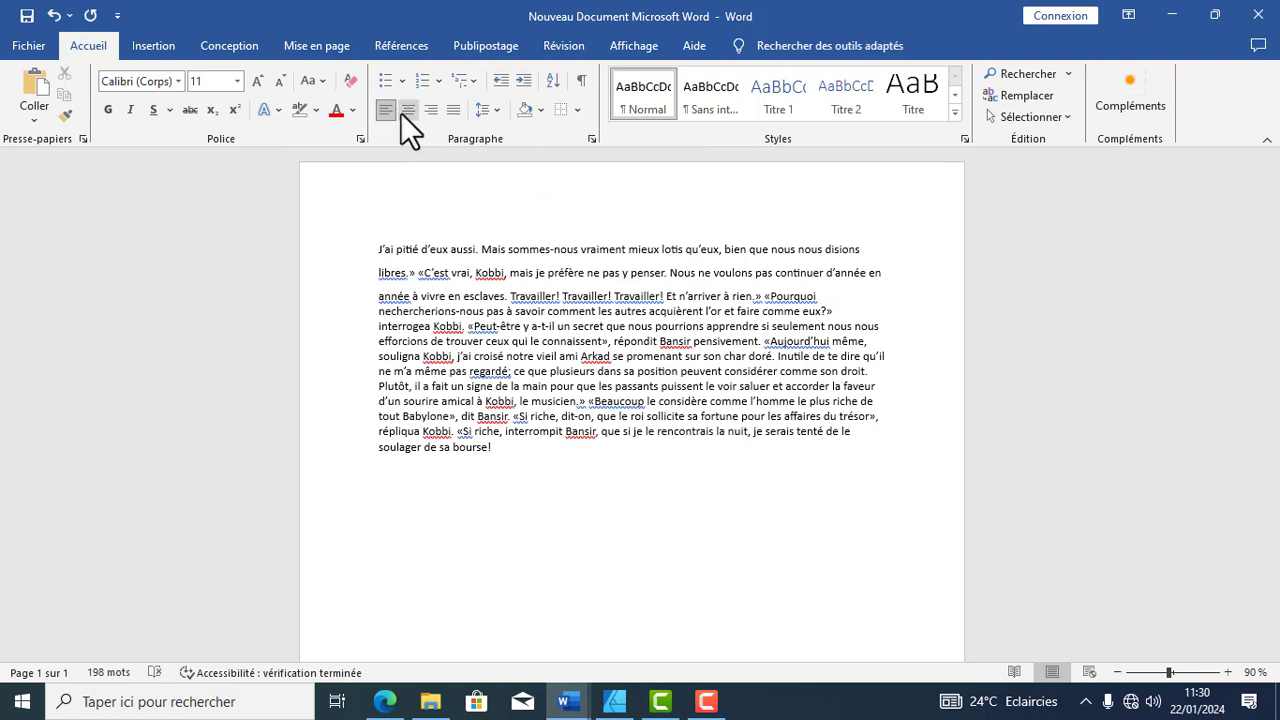
{"action": "left_click", "coordinate": [401, 113]}
{"action": "left_click", "coordinate": [427, 112]}
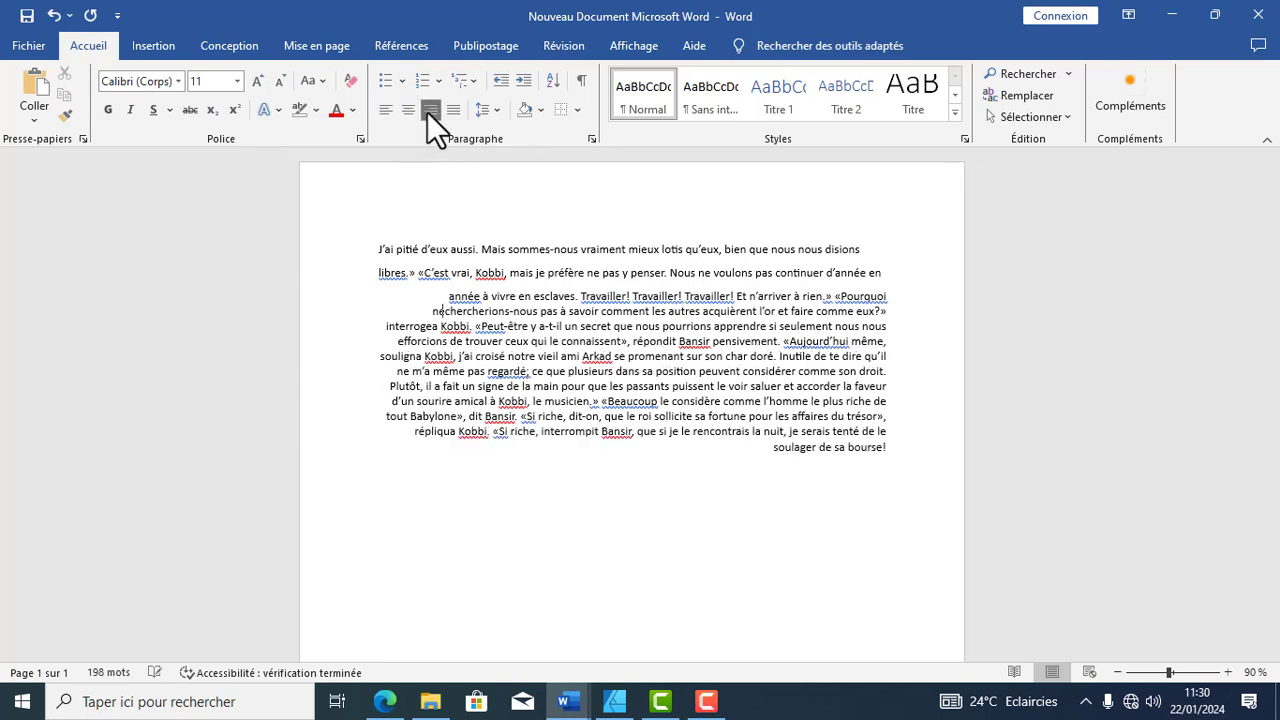
Justify the whole passage again, including the right-aligned merged paragraph.
{"action": "left_click_drag", "start_coordinate": [912, 445], "coordinate": [380, 247]}
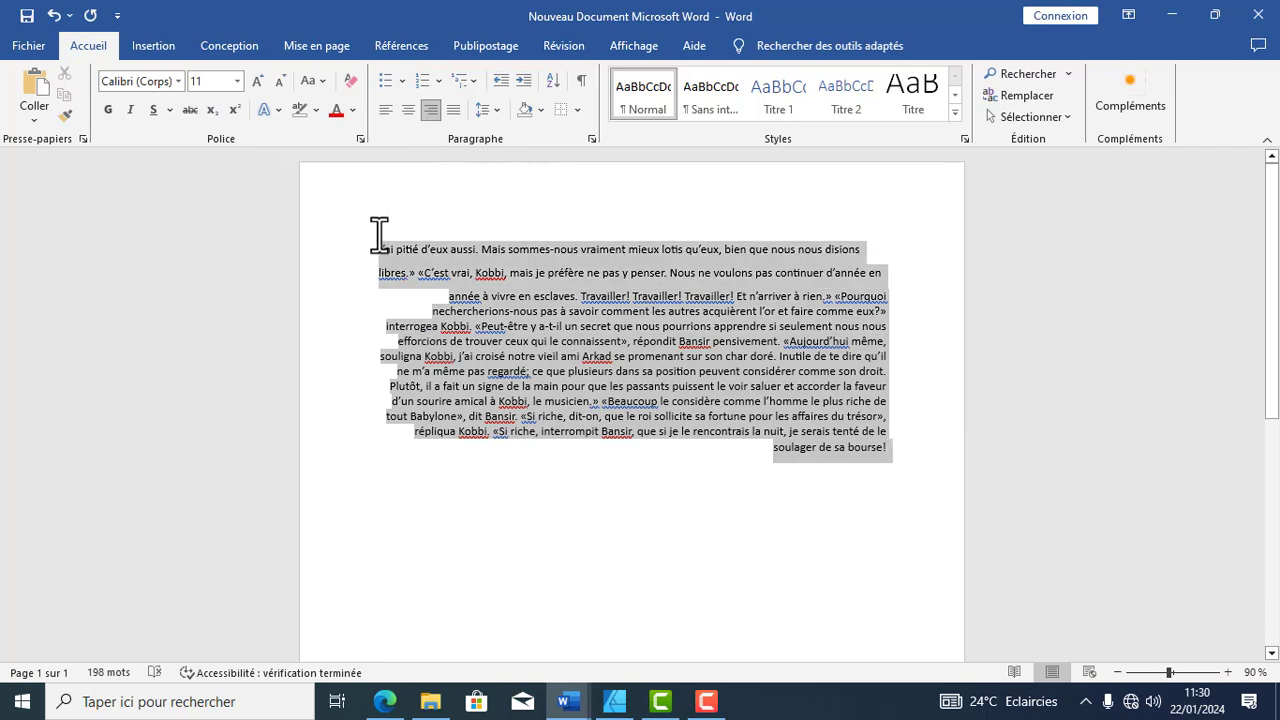
{"action": "left_click", "coordinate": [454, 112]}
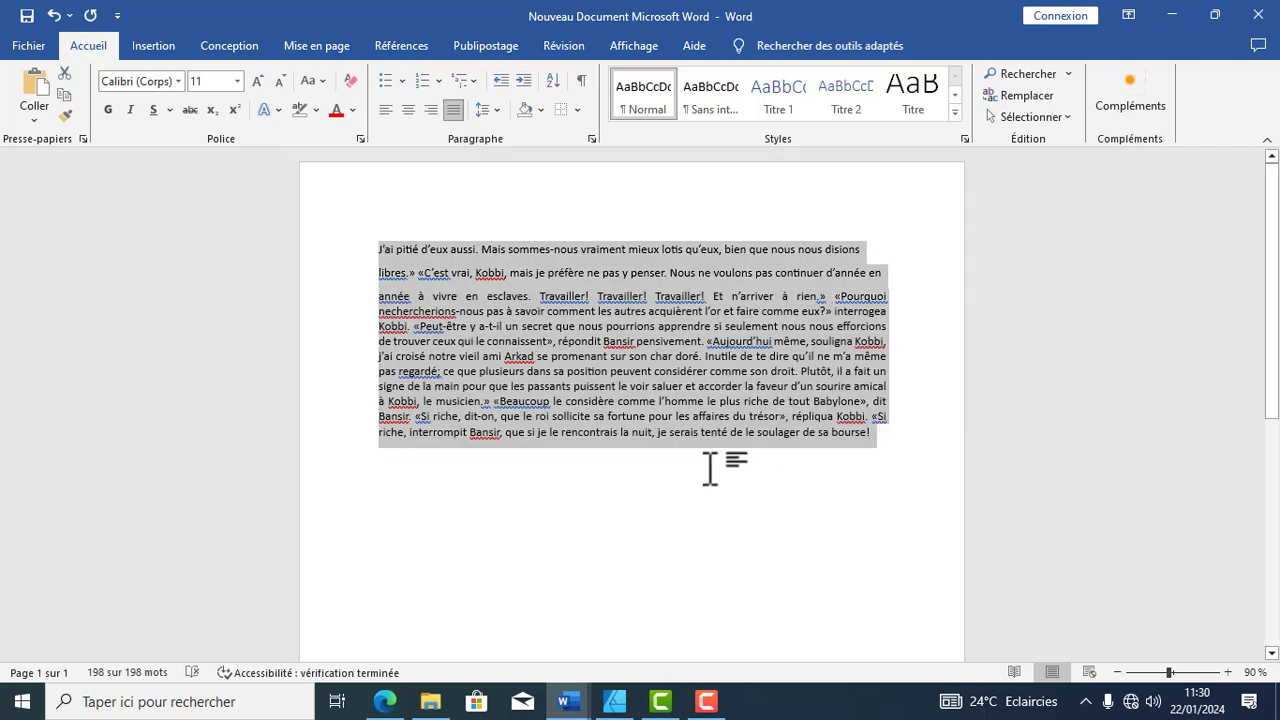
{"action": "left_click", "coordinate": [710, 467]}
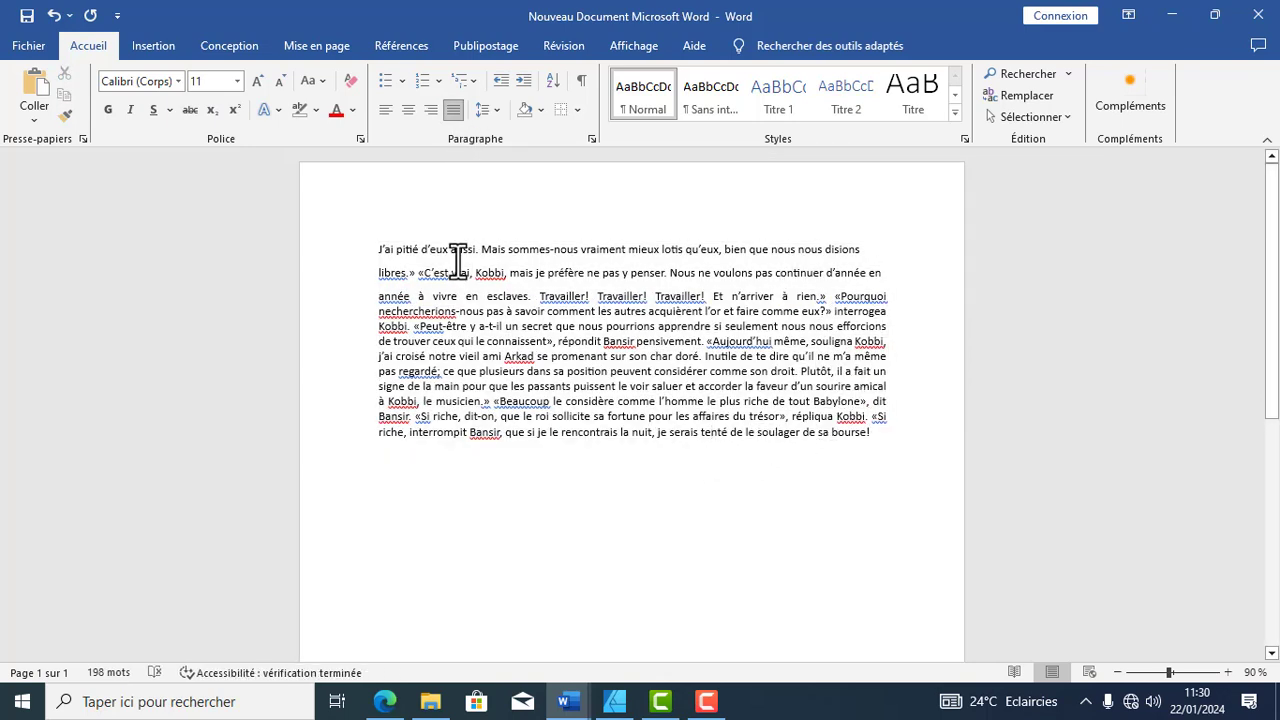
Remove the paragraph breaks before "libres.»" and "année à vivre" so the passage forms one paragraph.
{"action": "left_click", "coordinate": [381, 275]}
{"action": "key", "text": "BackSpace"}
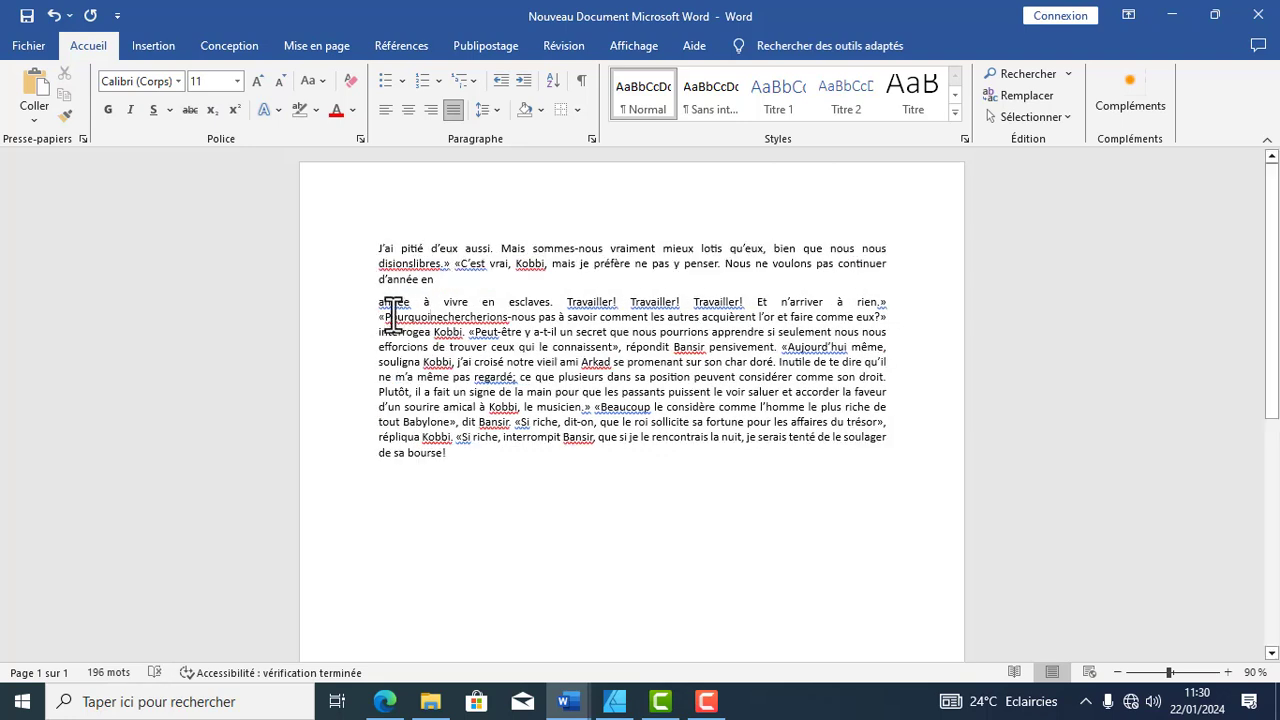
{"action": "left_click", "coordinate": [380, 302]}
{"action": "key", "text": "BackSpace"}
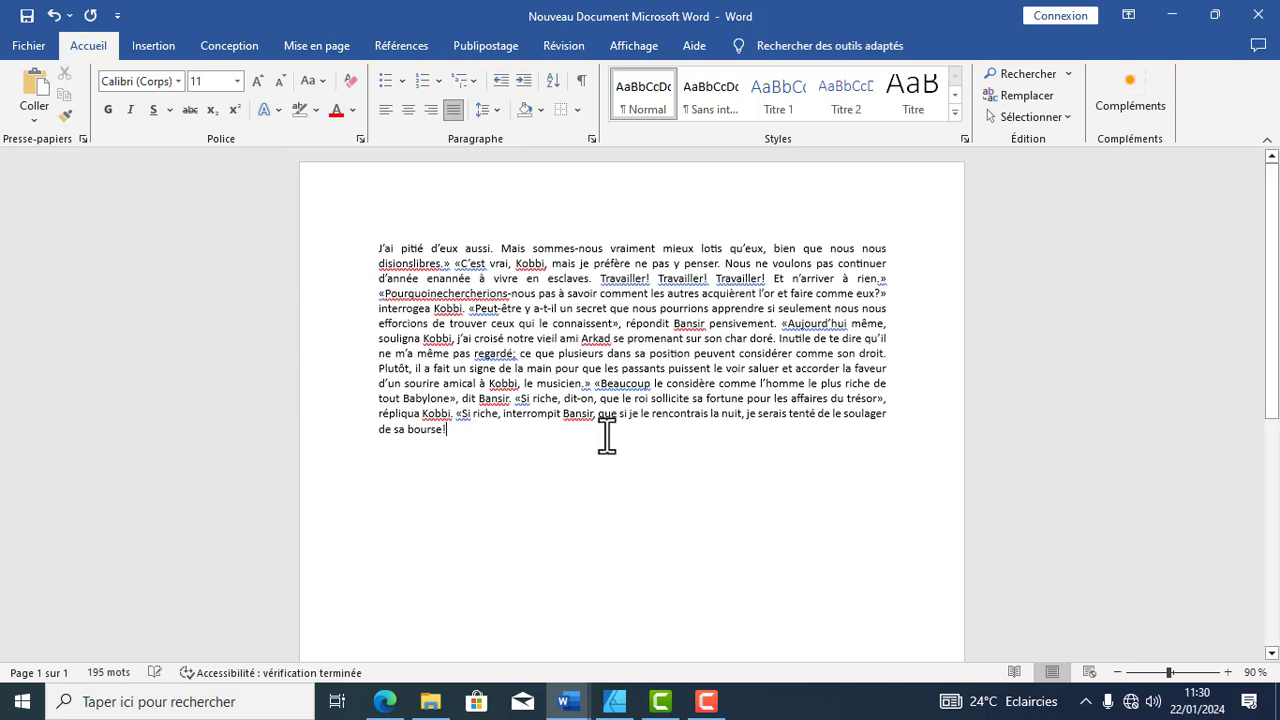
{"action": "left_click", "coordinate": [604, 429]}
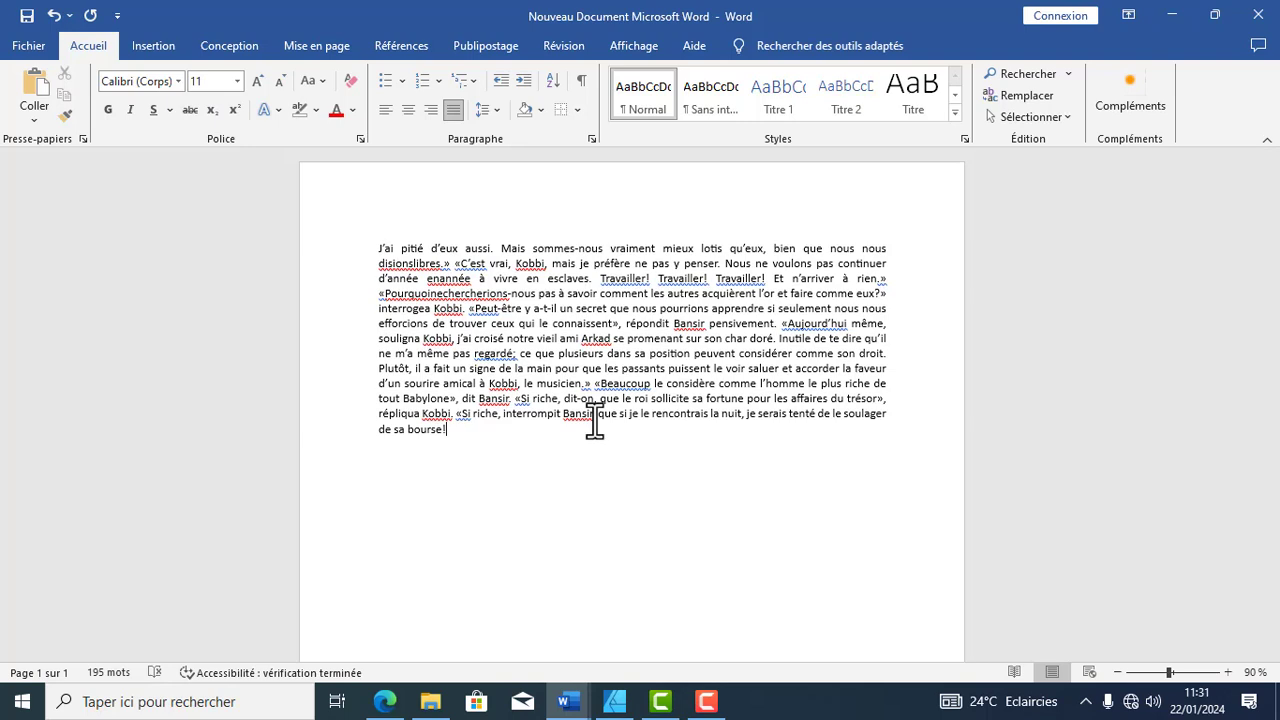
Set the line spacing of the entire passage to 3,0.
{"action": "left_click_drag", "start_coordinate": [450, 428], "coordinate": [376, 254]}
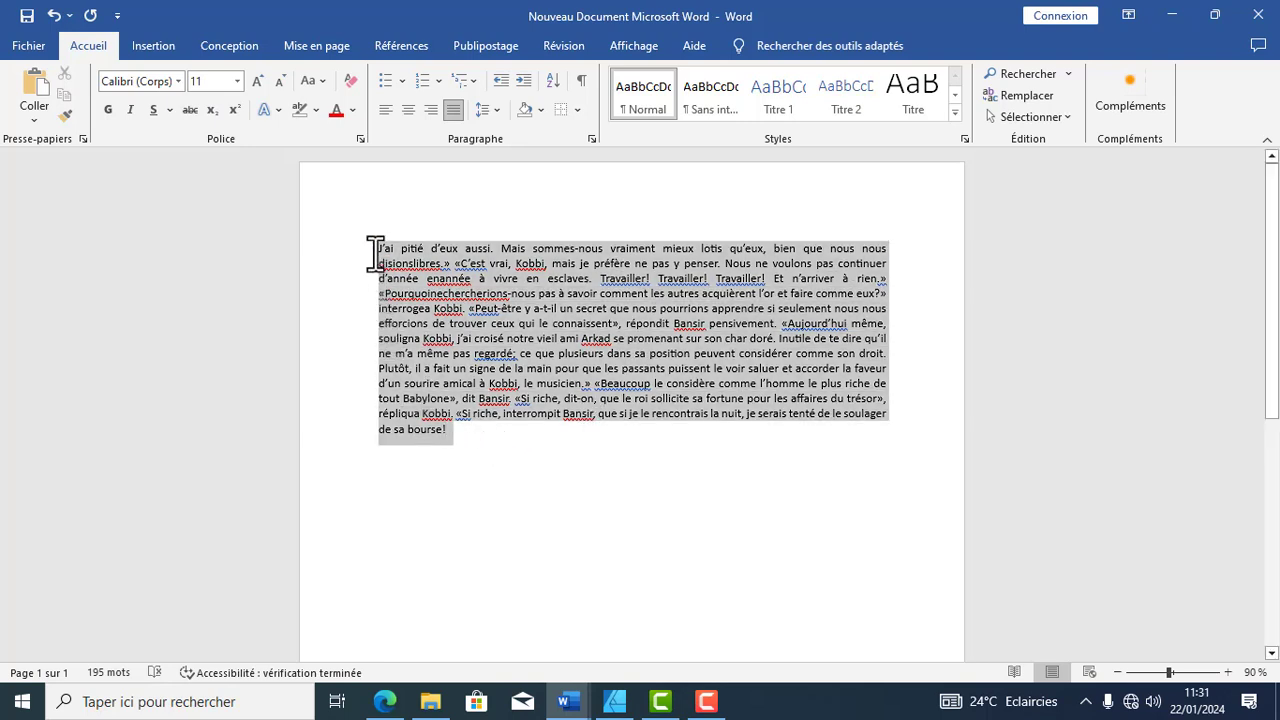
{"action": "left_click", "coordinate": [493, 112]}
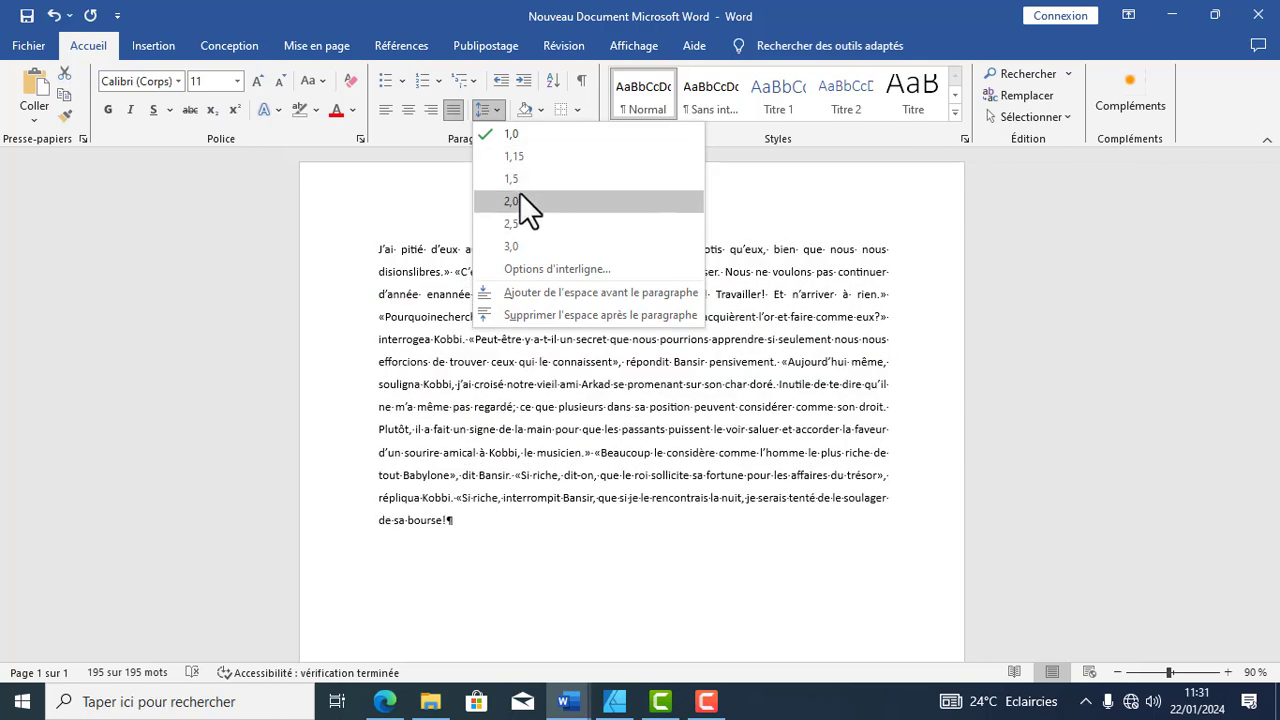
{"action": "left_click", "coordinate": [519, 245]}
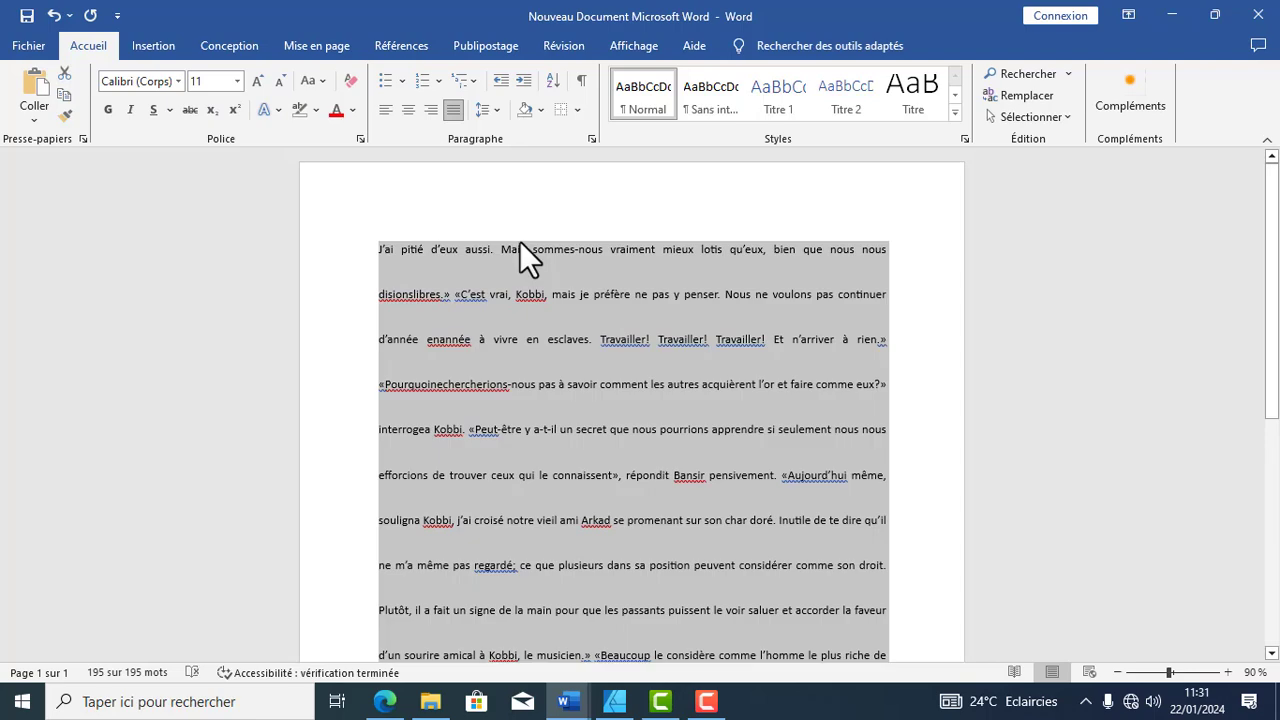
{"action": "left_click", "coordinate": [485, 113]}
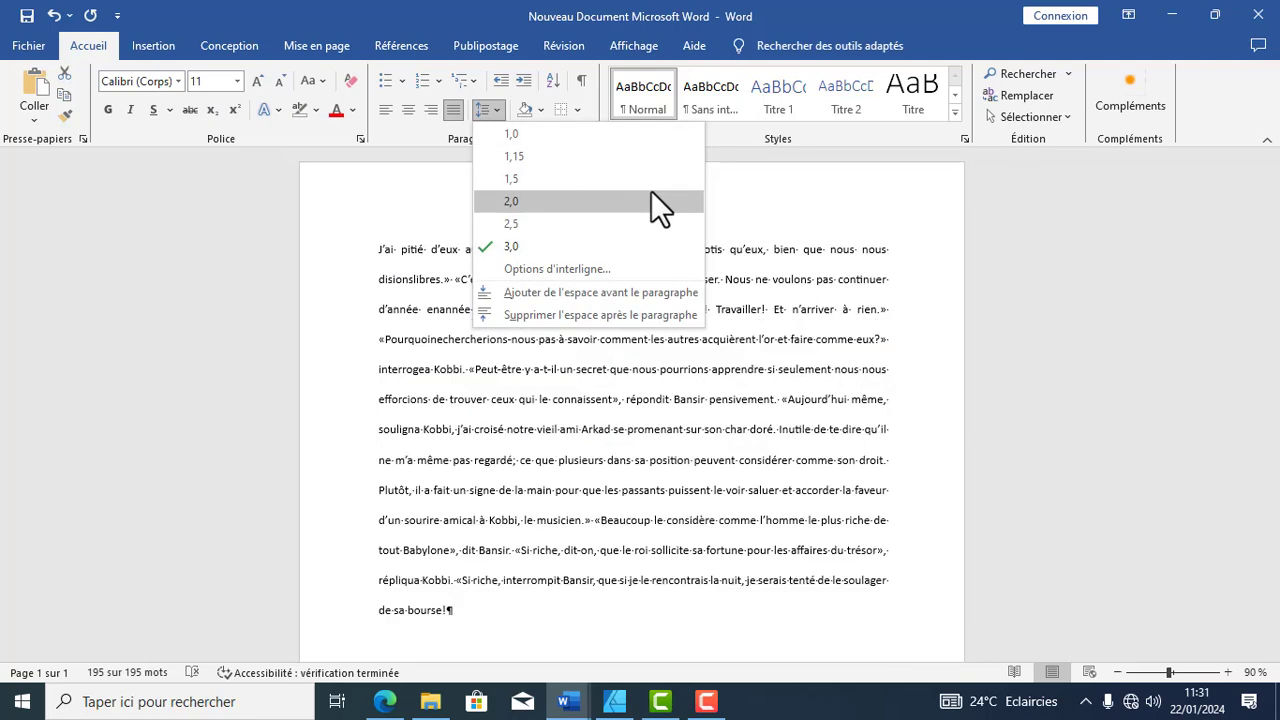
{"action": "left_click", "coordinate": [708, 192]}
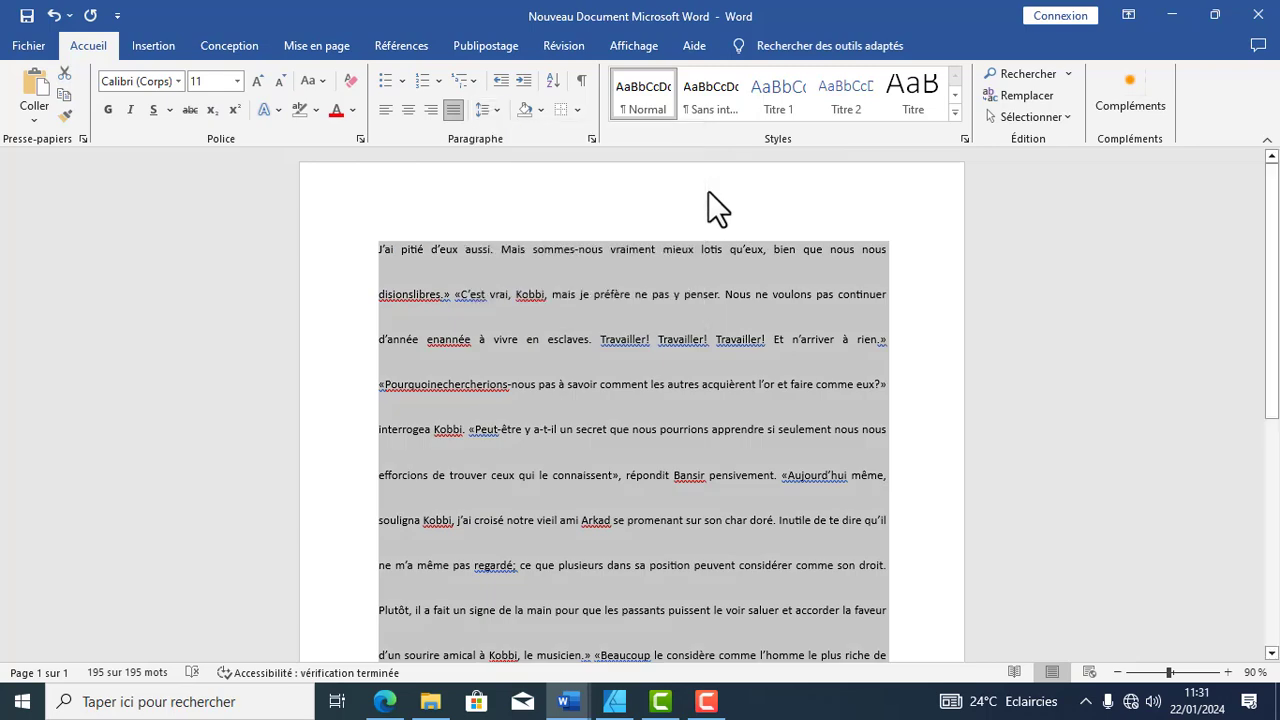
Look over the widely spaced passage at 70 % and reduce its line spacing to 1,15.
{"action": "left_click", "coordinate": [643, 262]}
{"action": "scroll", "coordinate": [641, 275], "scroll_direction": "down", "scroll_amount": 3}
{"action": "scroll", "coordinate": [641, 275], "scroll_direction": "down", "scroll_amount": 3}
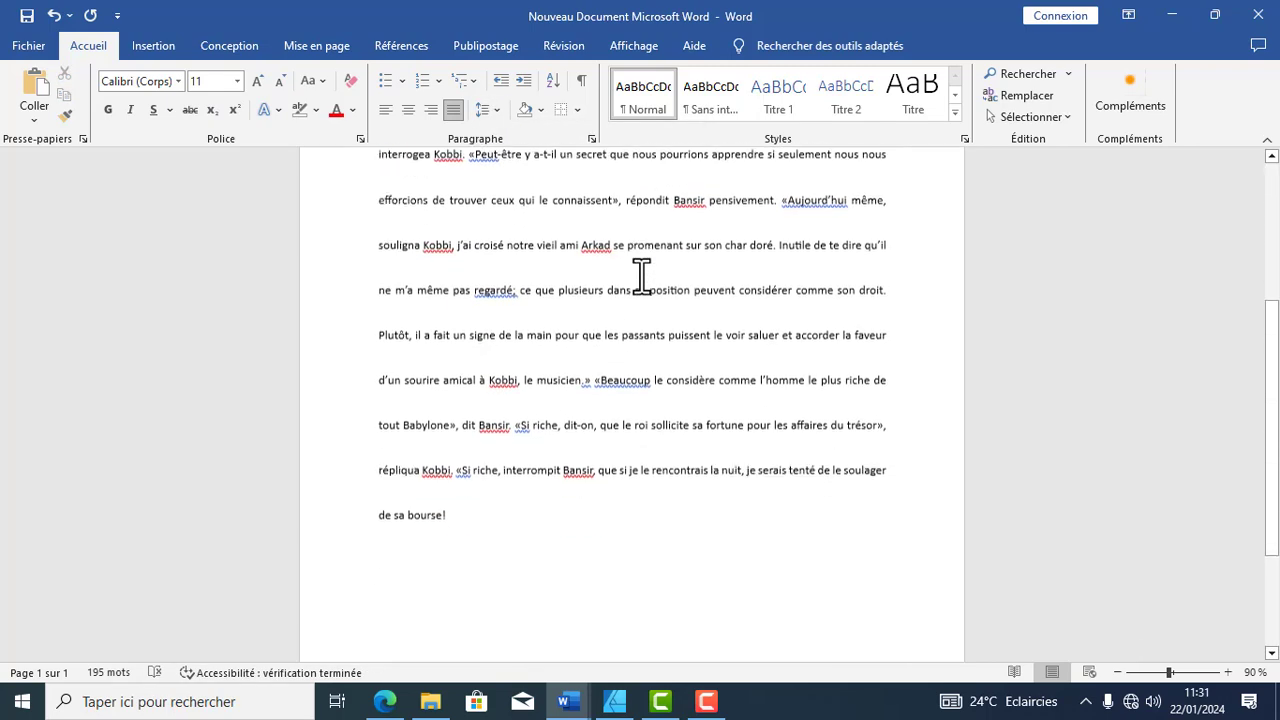
{"action": "scroll", "coordinate": [505, 468], "scroll_direction": "up", "scroll_amount": 1}
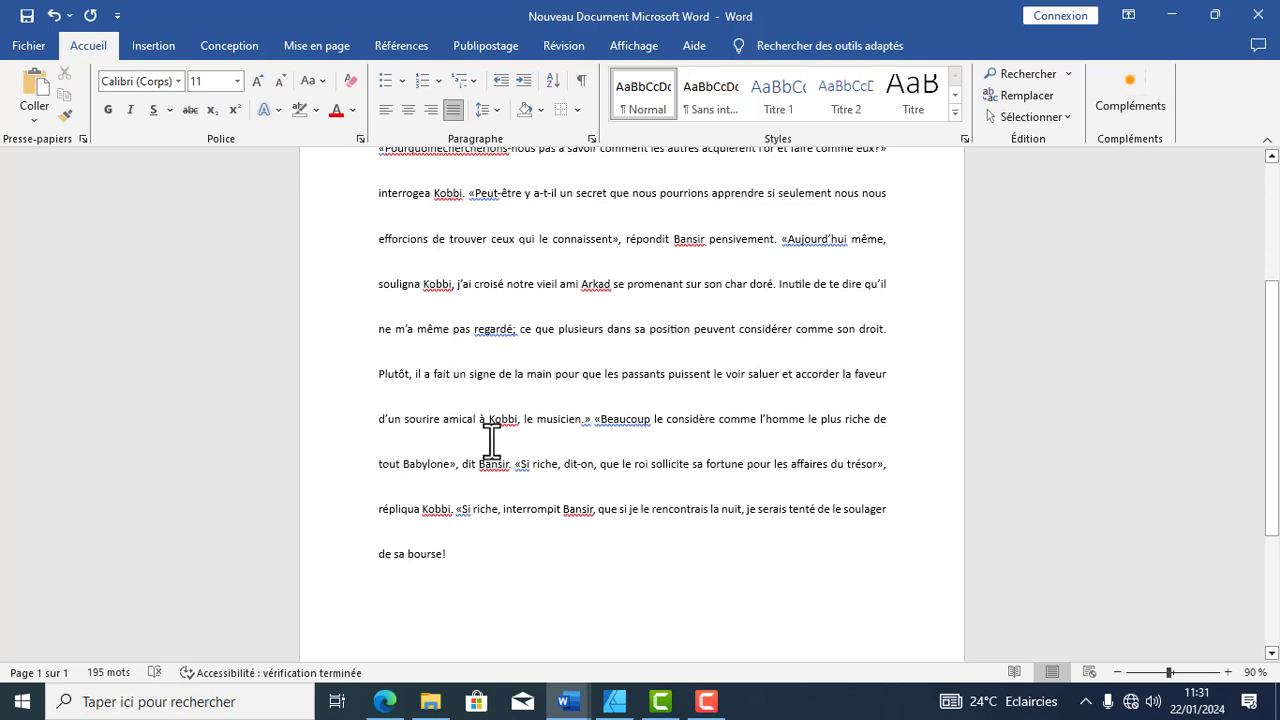
{"action": "scroll", "coordinate": [491, 440], "scroll_direction": "down", "scroll_amount": 2, "text": "ctrl"}
{"action": "scroll", "coordinate": [491, 514], "scroll_direction": "up", "scroll_amount": 3}
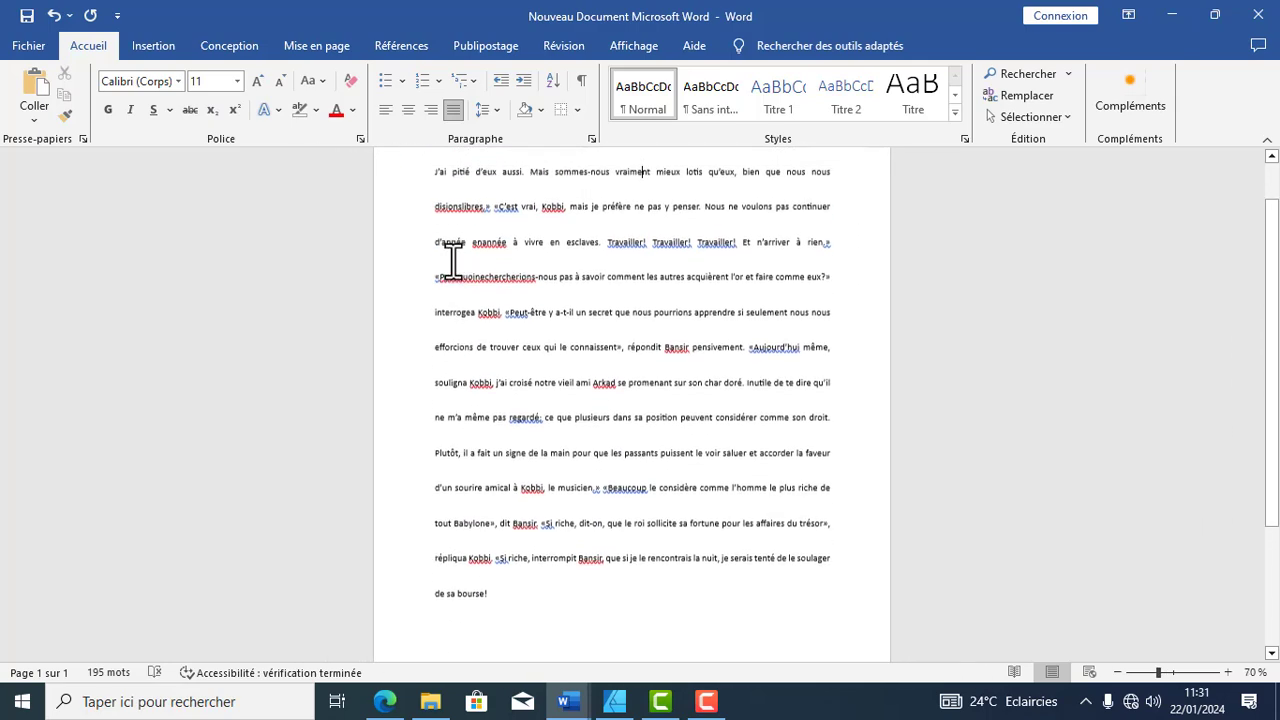
{"action": "scroll", "coordinate": [436, 200], "scroll_direction": "up", "scroll_amount": 1}
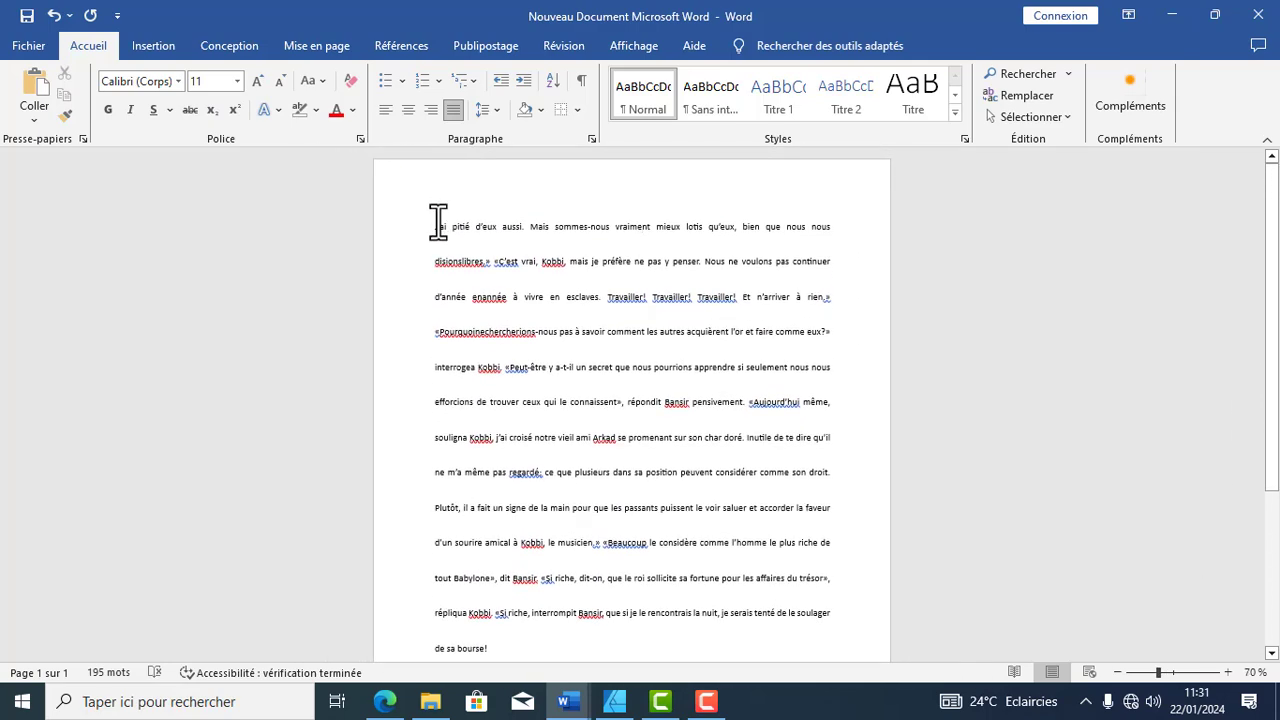
{"action": "left_click_drag", "start_coordinate": [438, 222], "coordinate": [491, 651]}
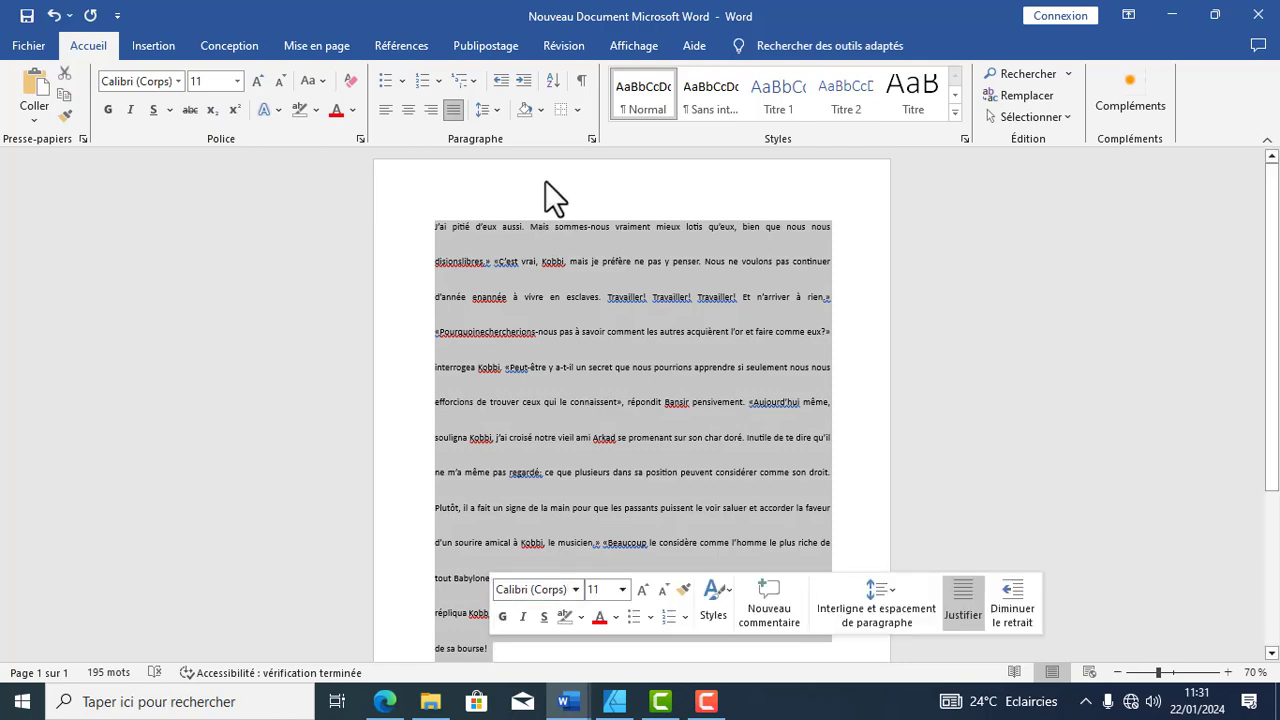
{"action": "left_click", "coordinate": [497, 112]}
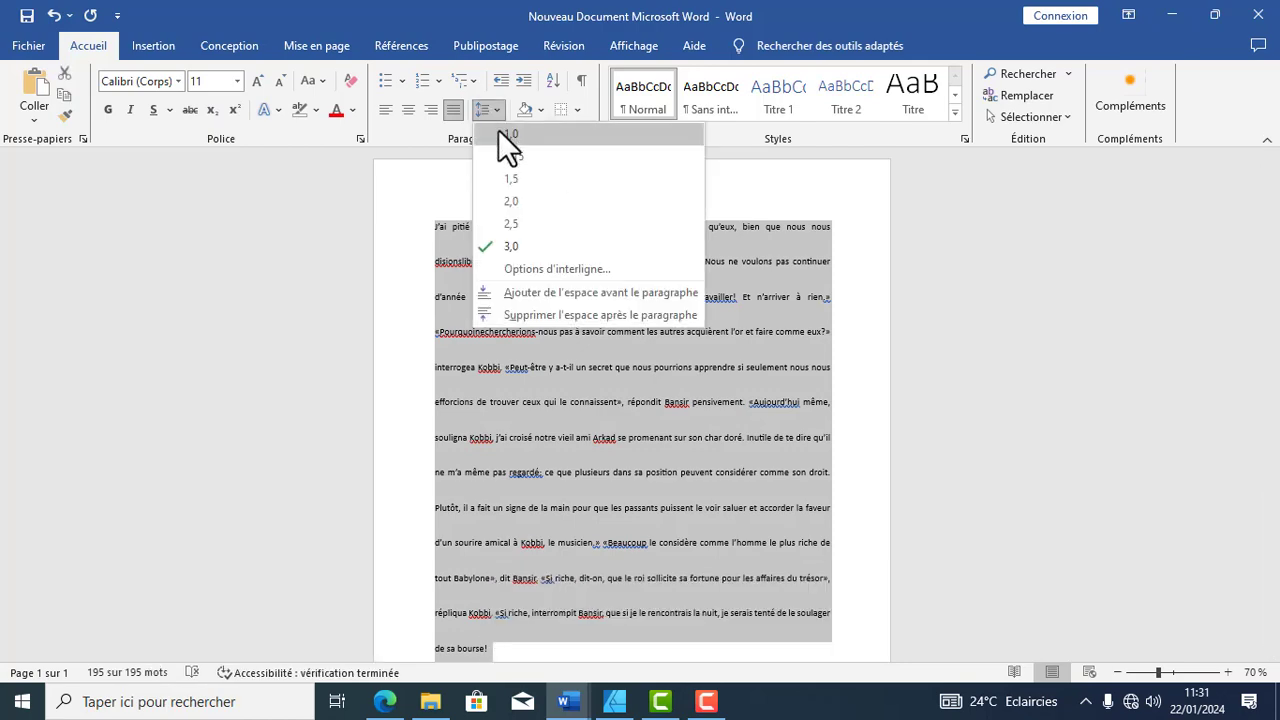
{"action": "left_click", "coordinate": [500, 156]}
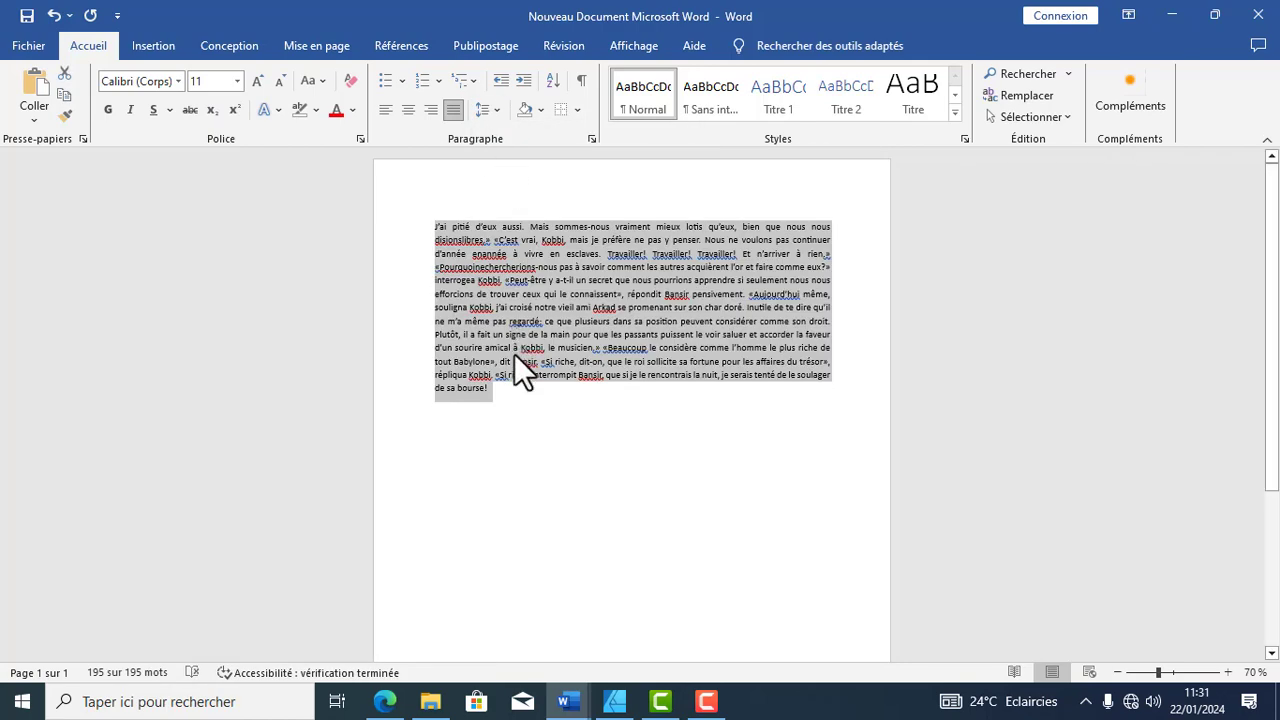
Enlarge the page to 120 % and check the line spacing choices for the whole passage without changing them.
{"action": "left_click", "coordinate": [523, 390]}
{"action": "scroll", "coordinate": [524, 385], "scroll_direction": "up", "scroll_amount": 5}
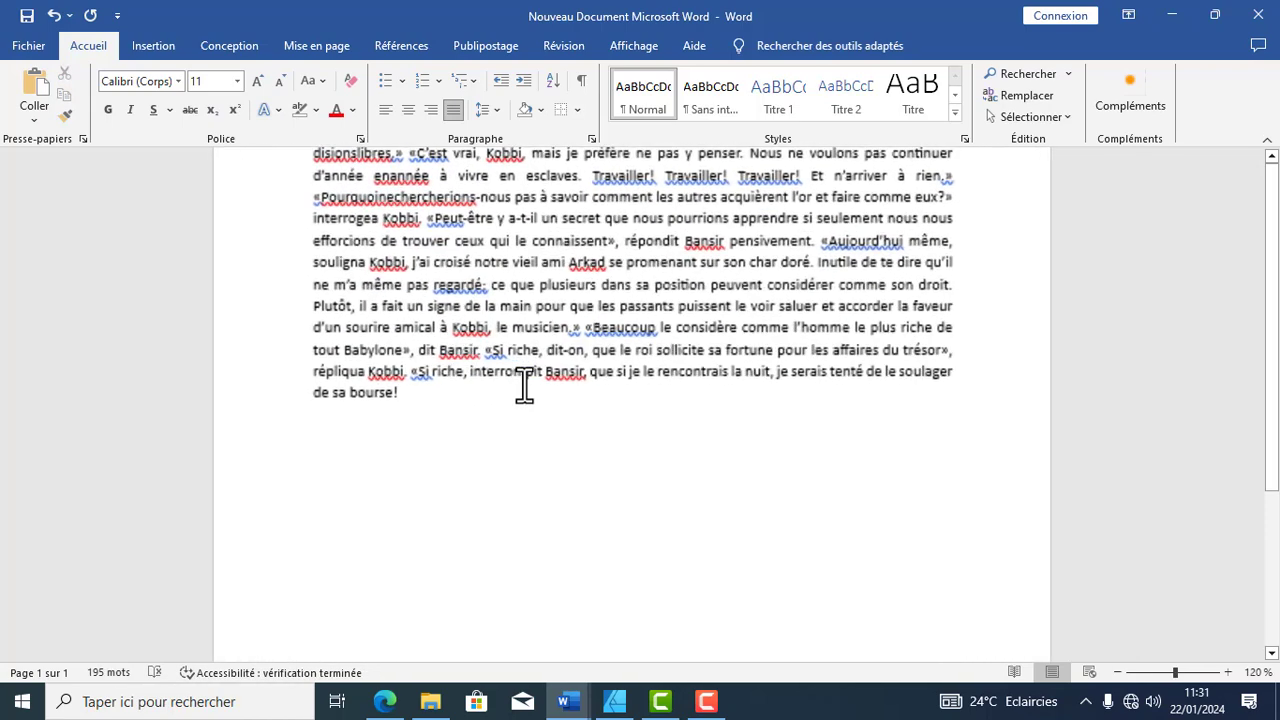
{"action": "scroll", "coordinate": [590, 400], "scroll_direction": "up", "scroll_amount": 3}
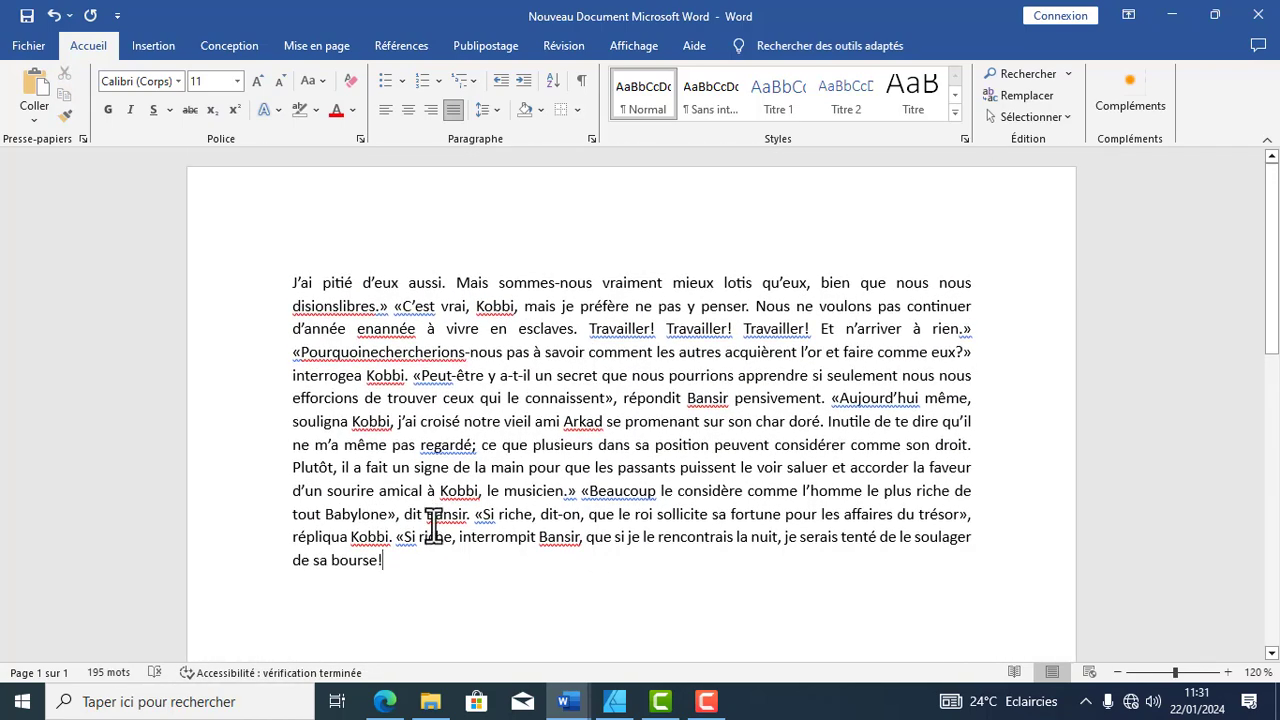
{"action": "left_click_drag", "start_coordinate": [397, 560], "coordinate": [298, 283]}
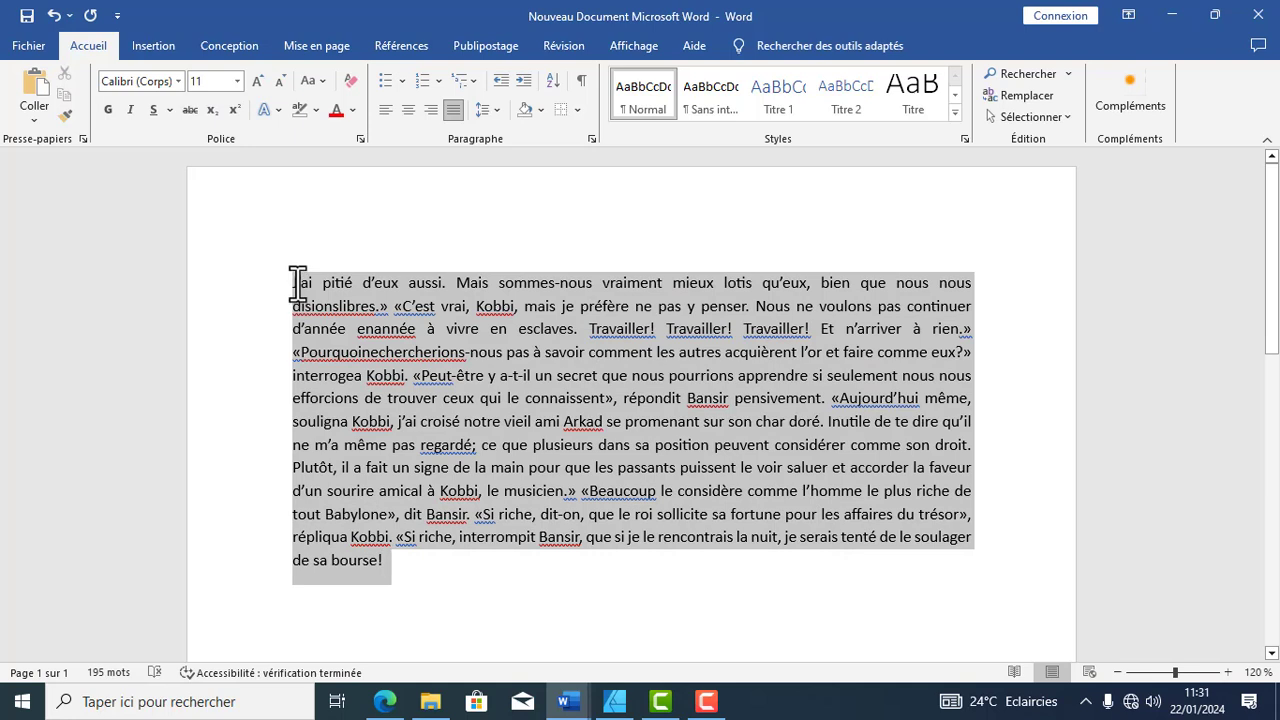
{"action": "left_click", "coordinate": [490, 108]}
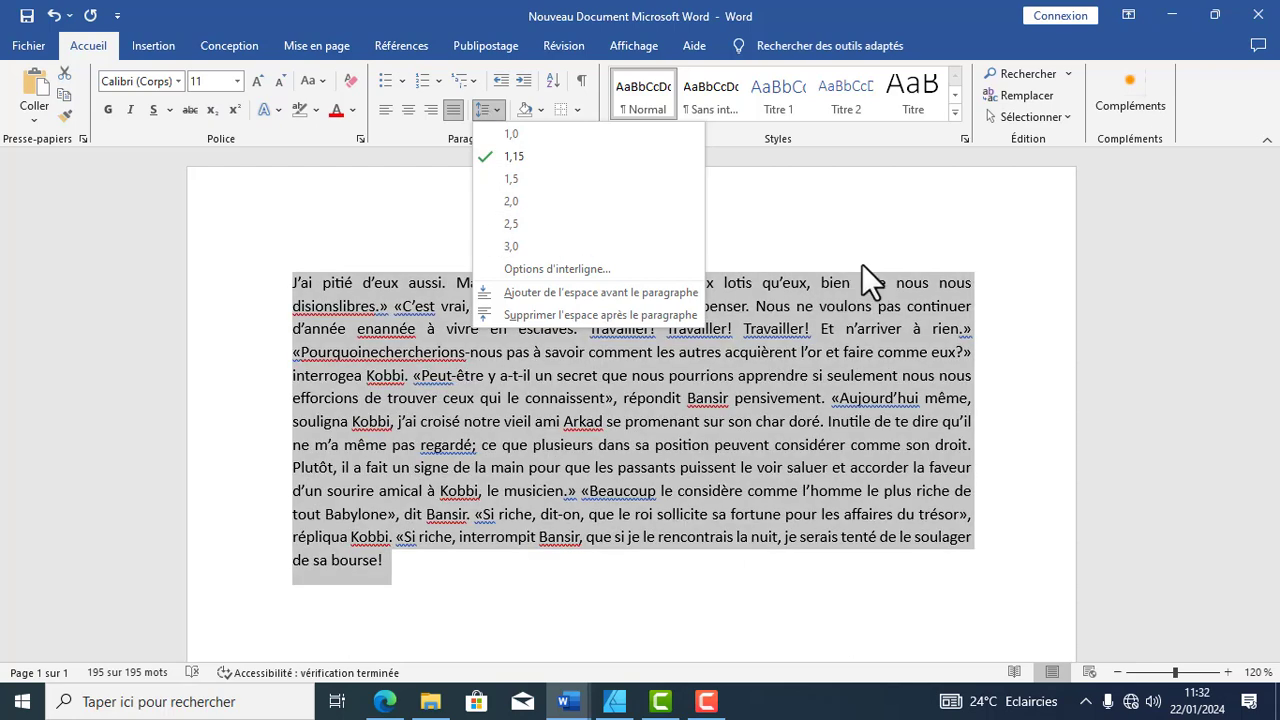
{"action": "left_click", "coordinate": [975, 289]}
{"action": "left_click", "coordinate": [971, 282]}
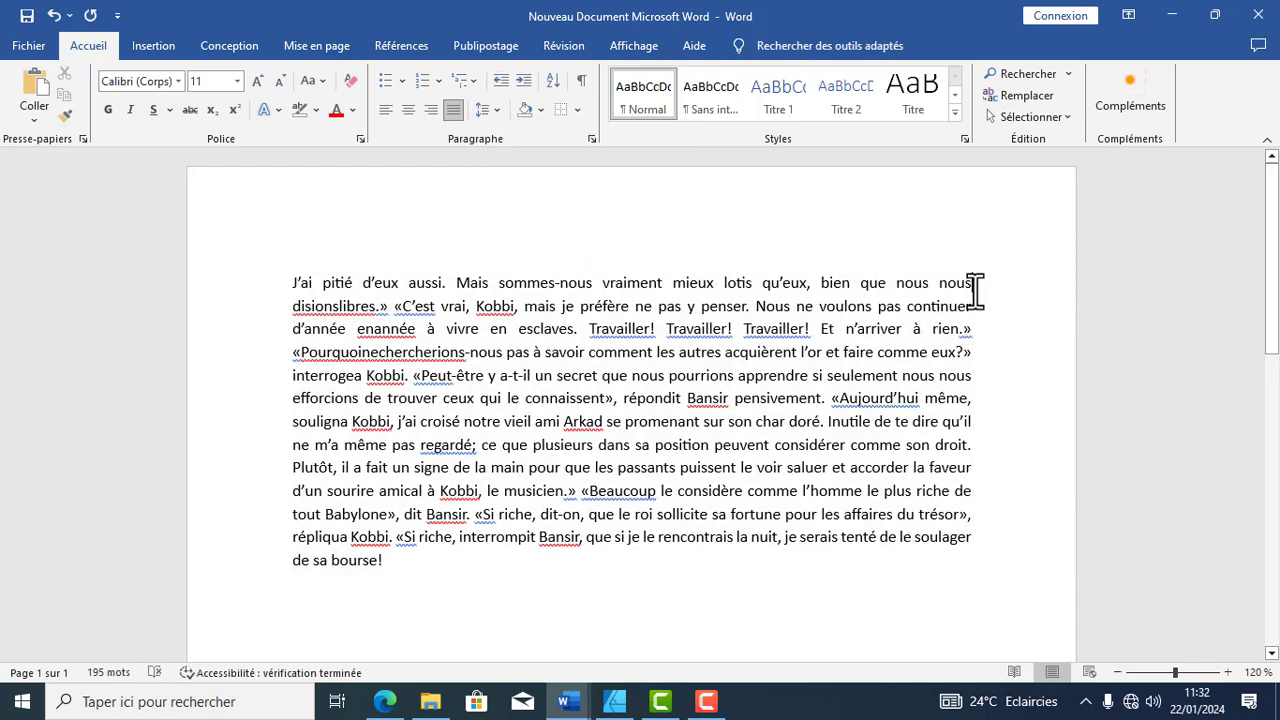
Add space before the paragraph, and remove that space again.
{"action": "left_click", "coordinate": [494, 110]}
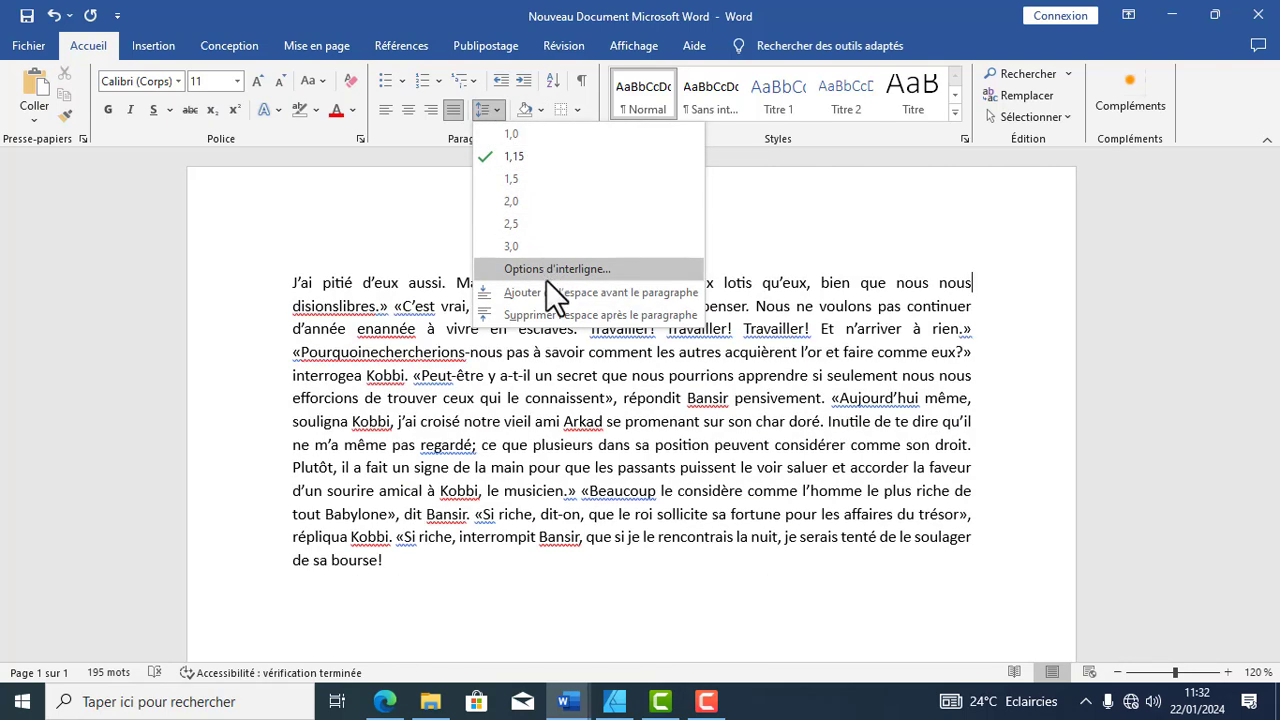
{"action": "left_click", "coordinate": [547, 290]}
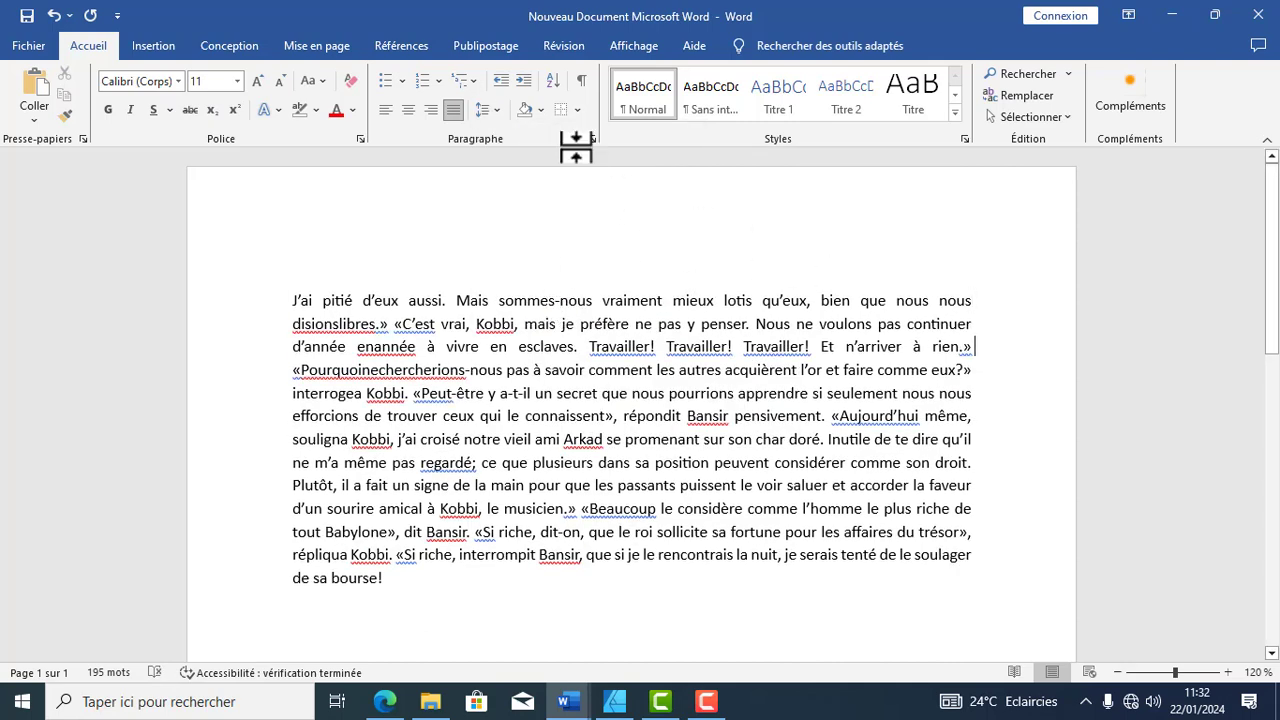
{"action": "left_click", "coordinate": [496, 110]}
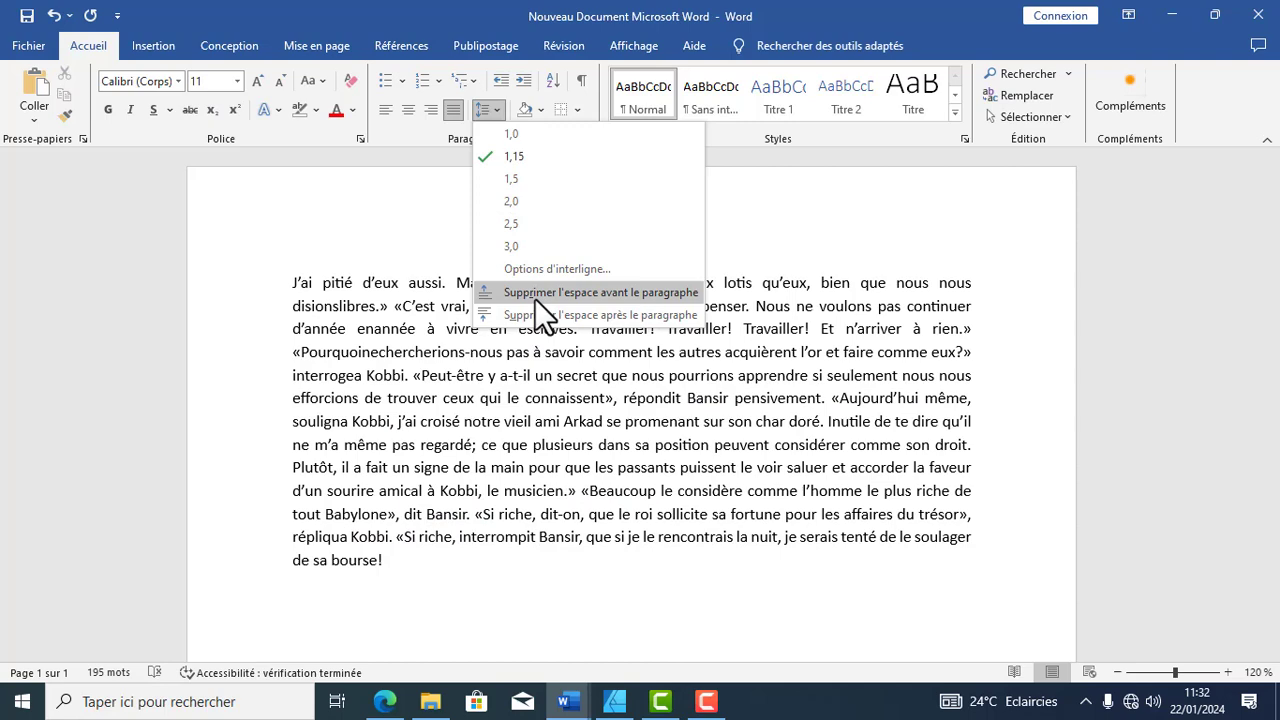
{"action": "left_click", "coordinate": [534, 296]}
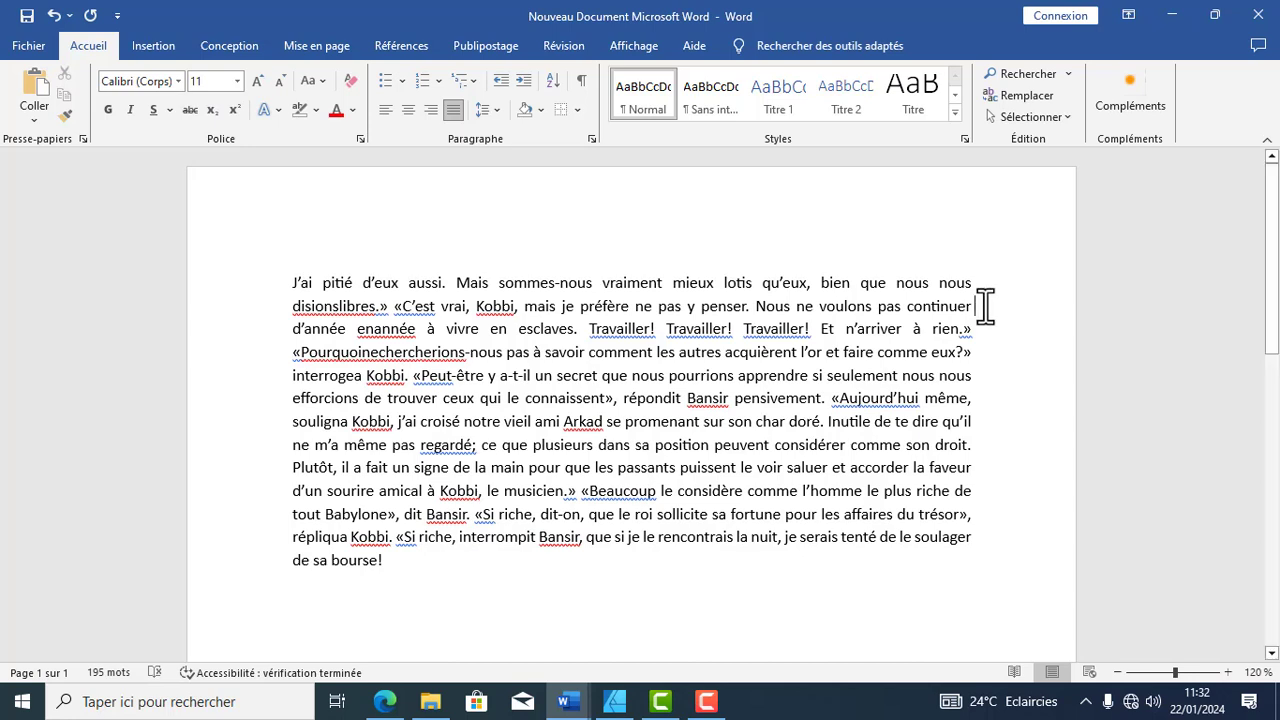
Remove the space after the paragraph.
{"action": "left_click", "coordinate": [496, 114]}
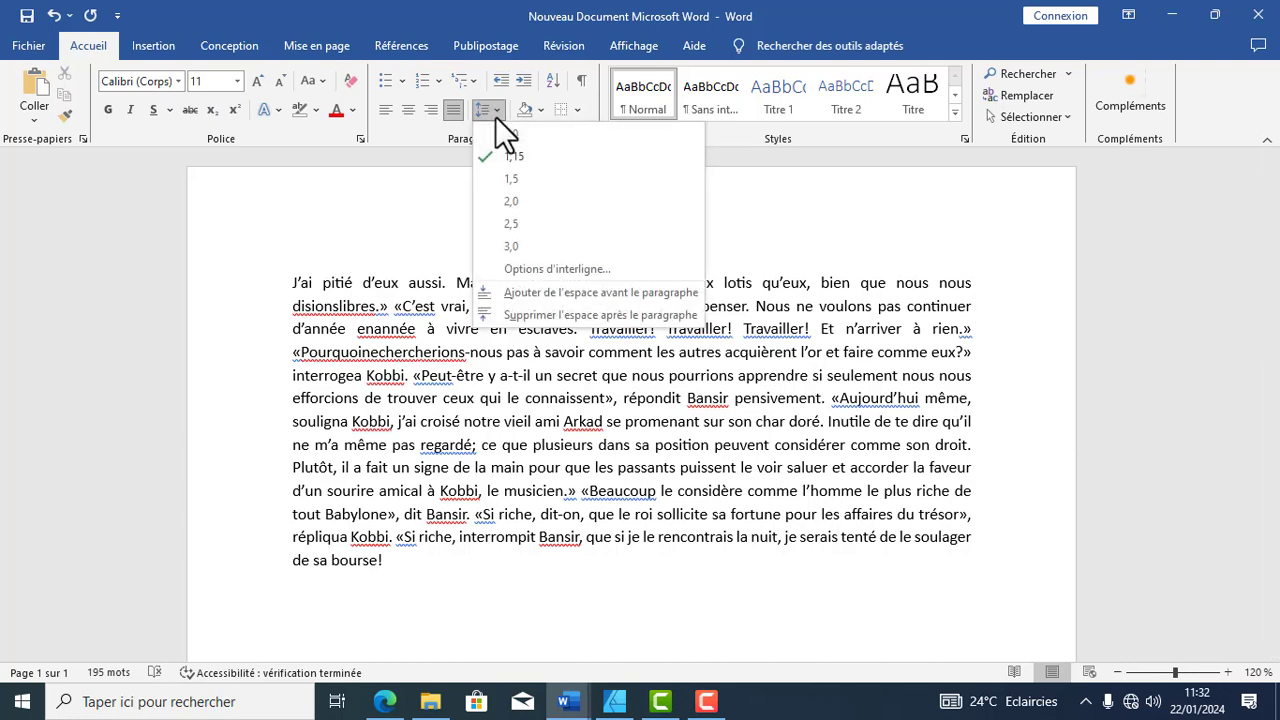
{"action": "left_click", "coordinate": [539, 314]}
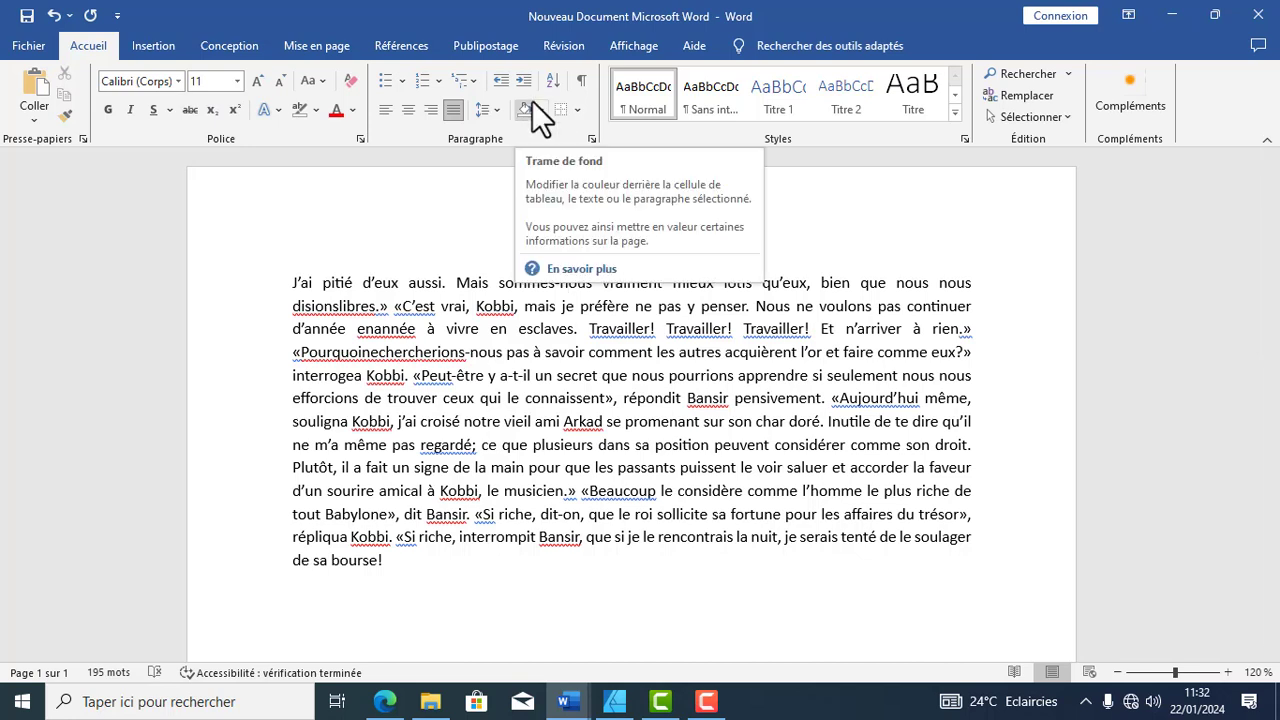
{"action": "left_click", "coordinate": [400, 276]}
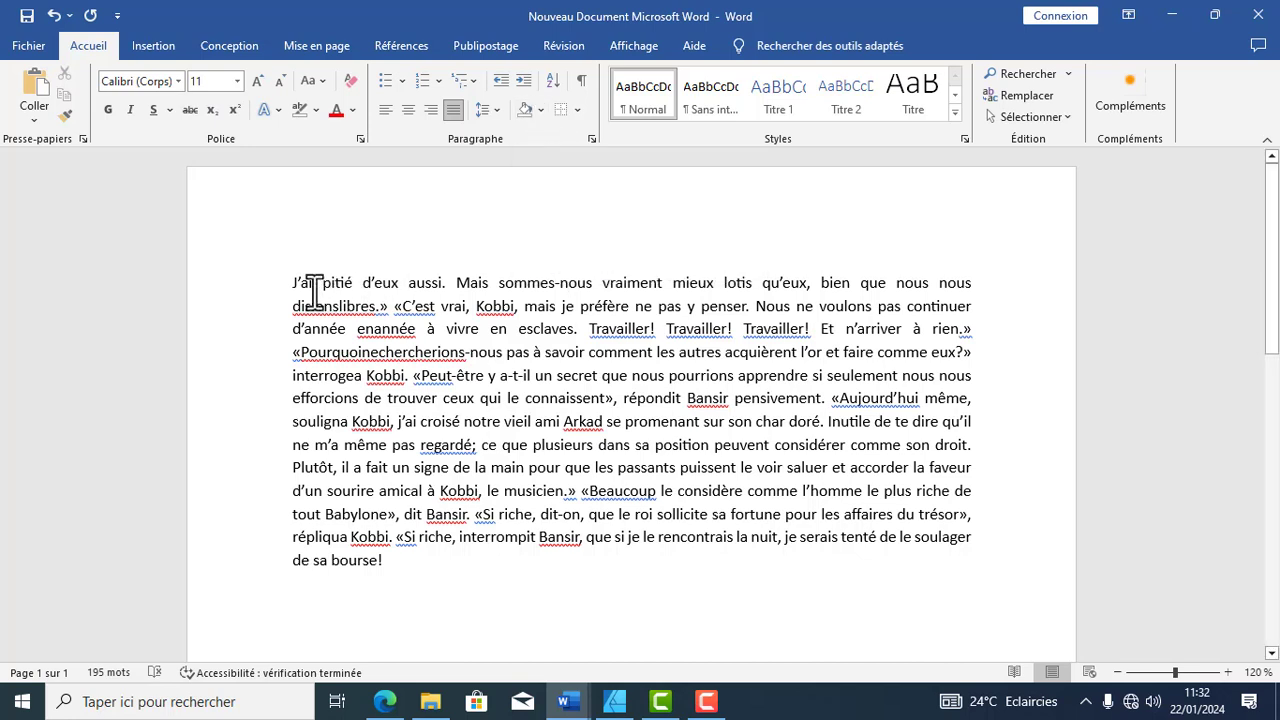
Apply a light green theme-colour shading behind the entire passage.
{"action": "left_click_drag", "start_coordinate": [294, 282], "coordinate": [946, 556]}
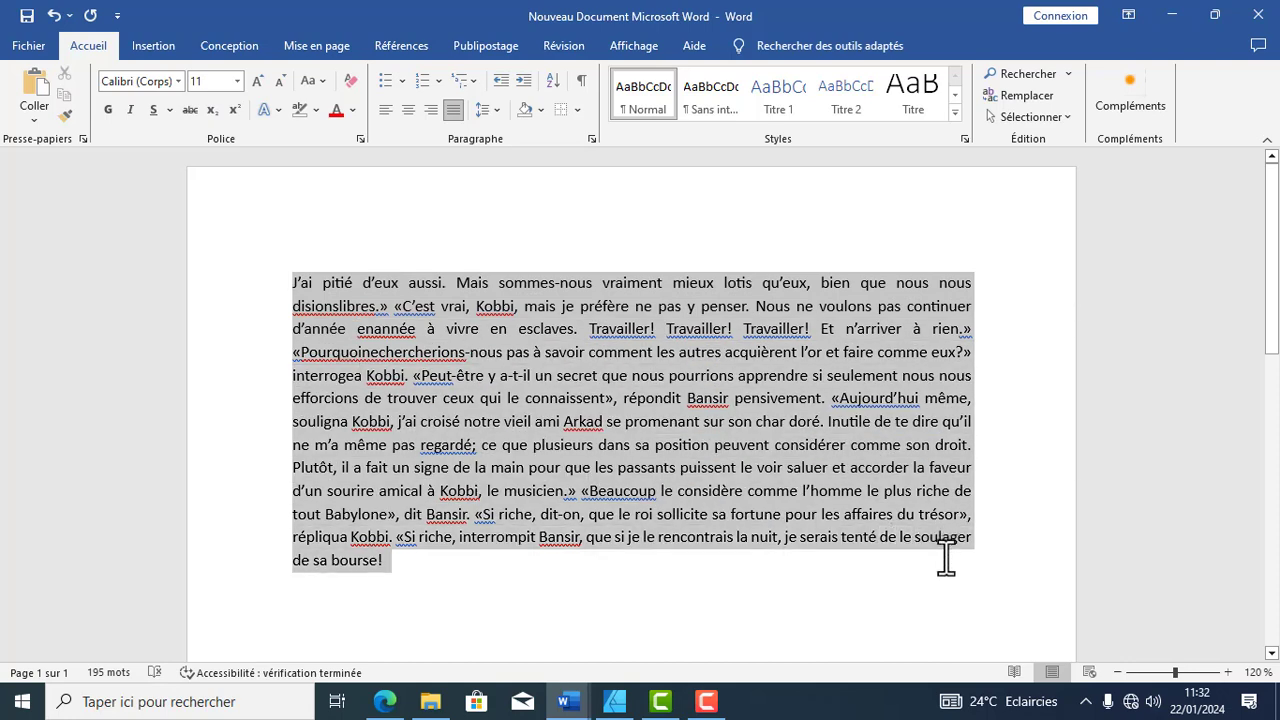
{"action": "left_click", "coordinate": [547, 110]}
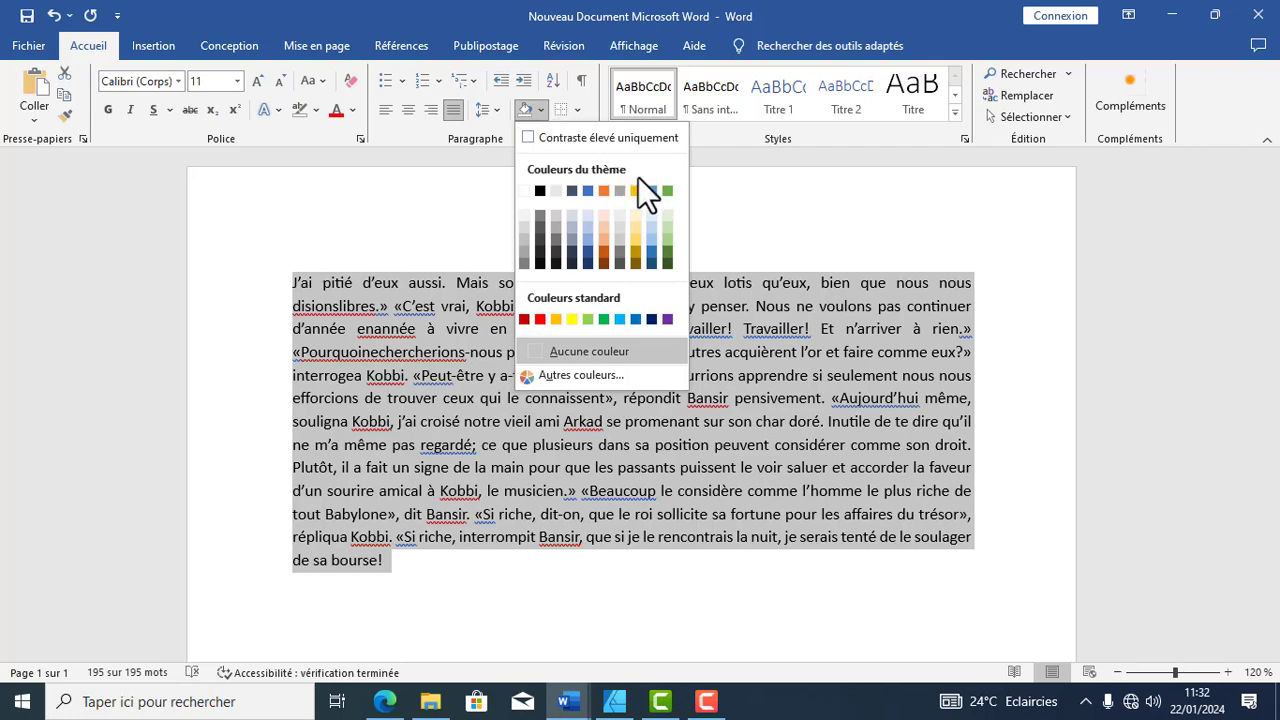
{"action": "left_click", "coordinate": [665, 239]}
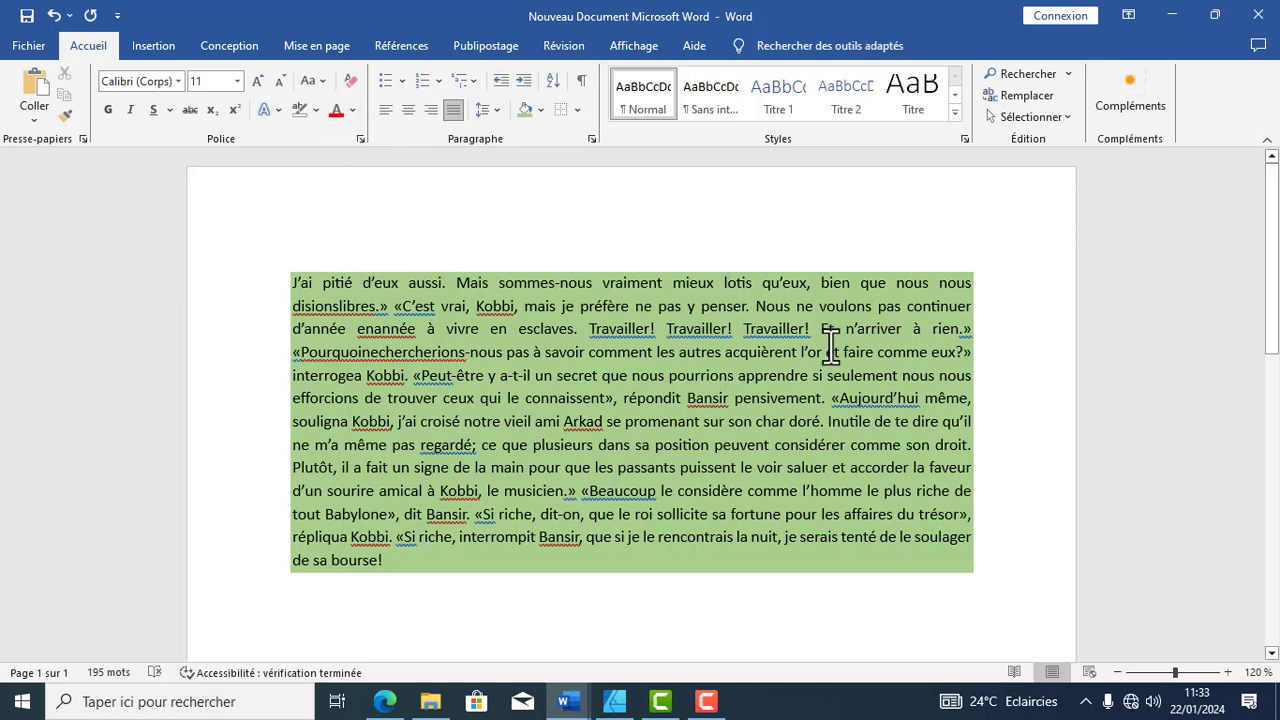
Highlight the text from "pas à savoir" to "nous pourrions apprendre" in dark green.
{"action": "left_click_drag", "start_coordinate": [815, 372], "coordinate": [507, 355]}
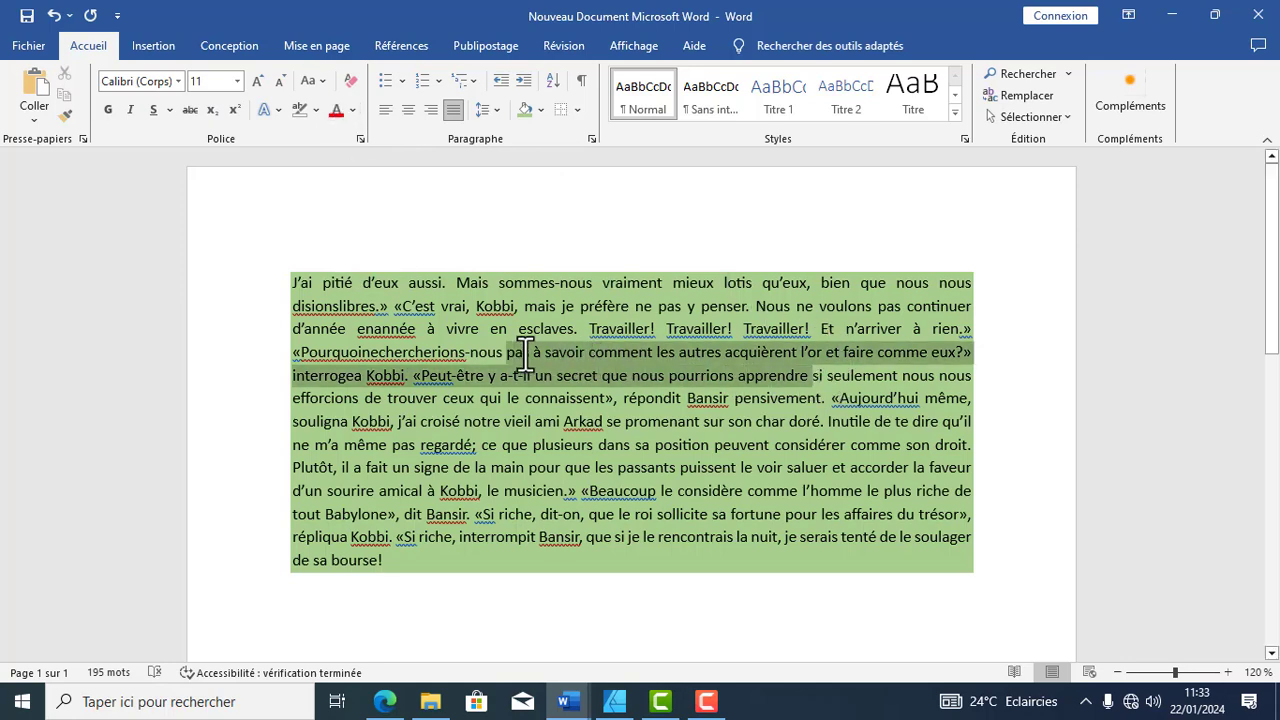
{"action": "left_click", "coordinate": [316, 110]}
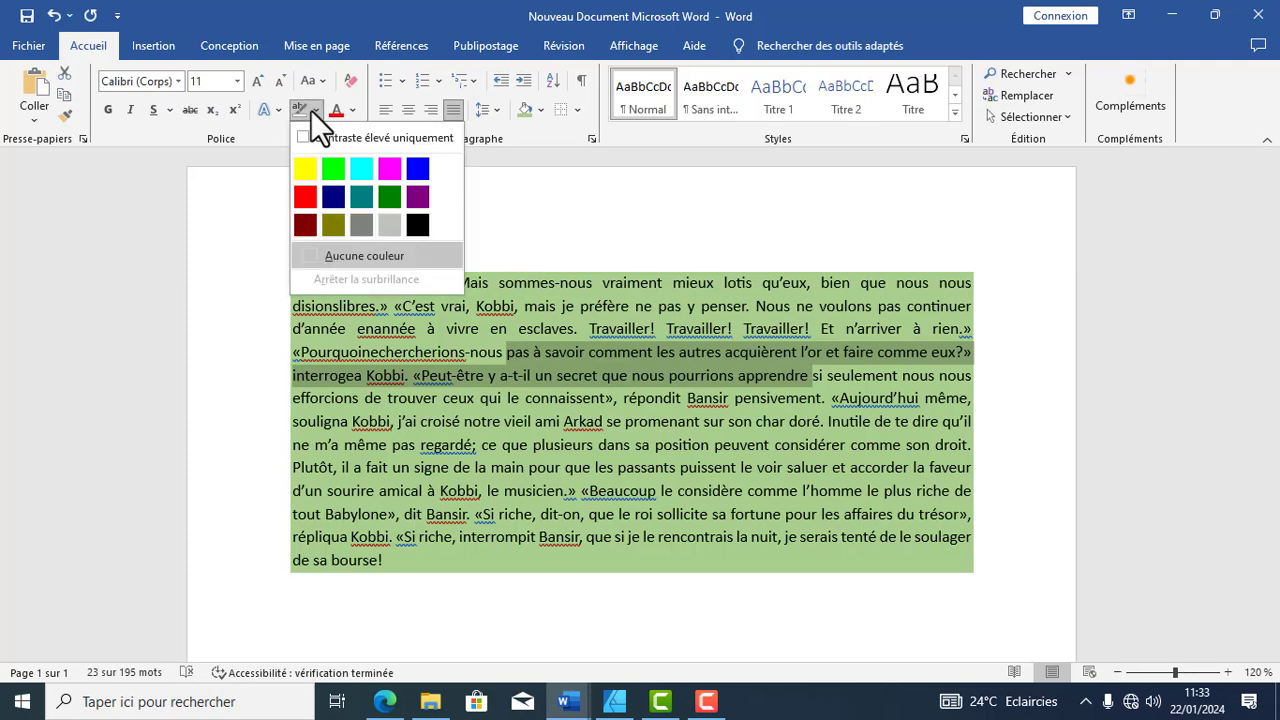
{"action": "left_click", "coordinate": [382, 188]}
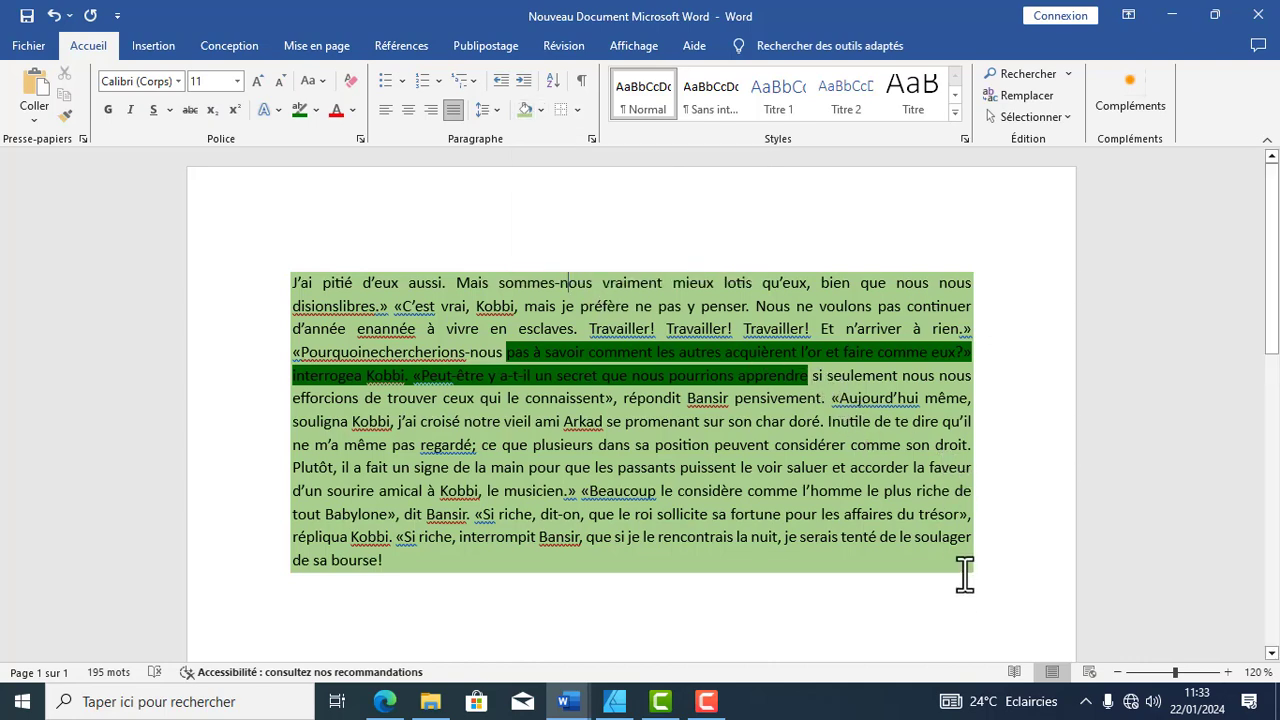
Remove the background shading from the entire passage by setting it to no colour.
{"action": "left_click_drag", "start_coordinate": [965, 575], "coordinate": [274, 266]}
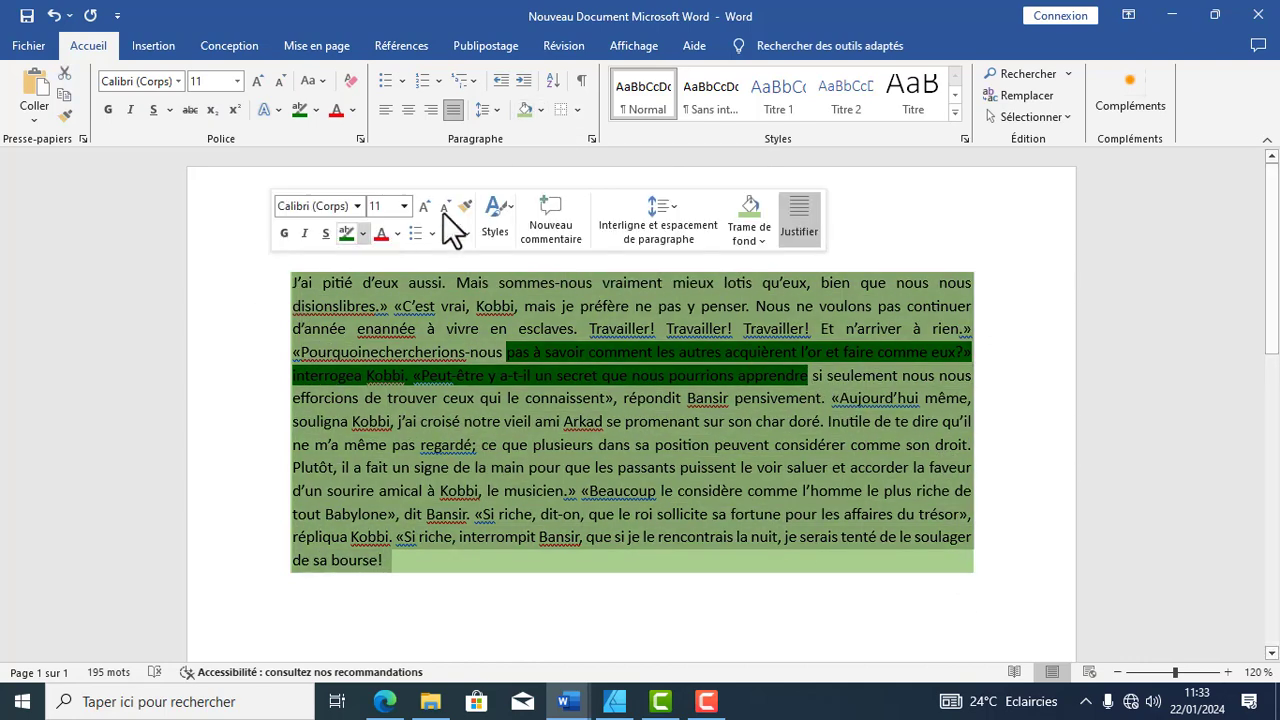
{"action": "left_click", "coordinate": [538, 109]}
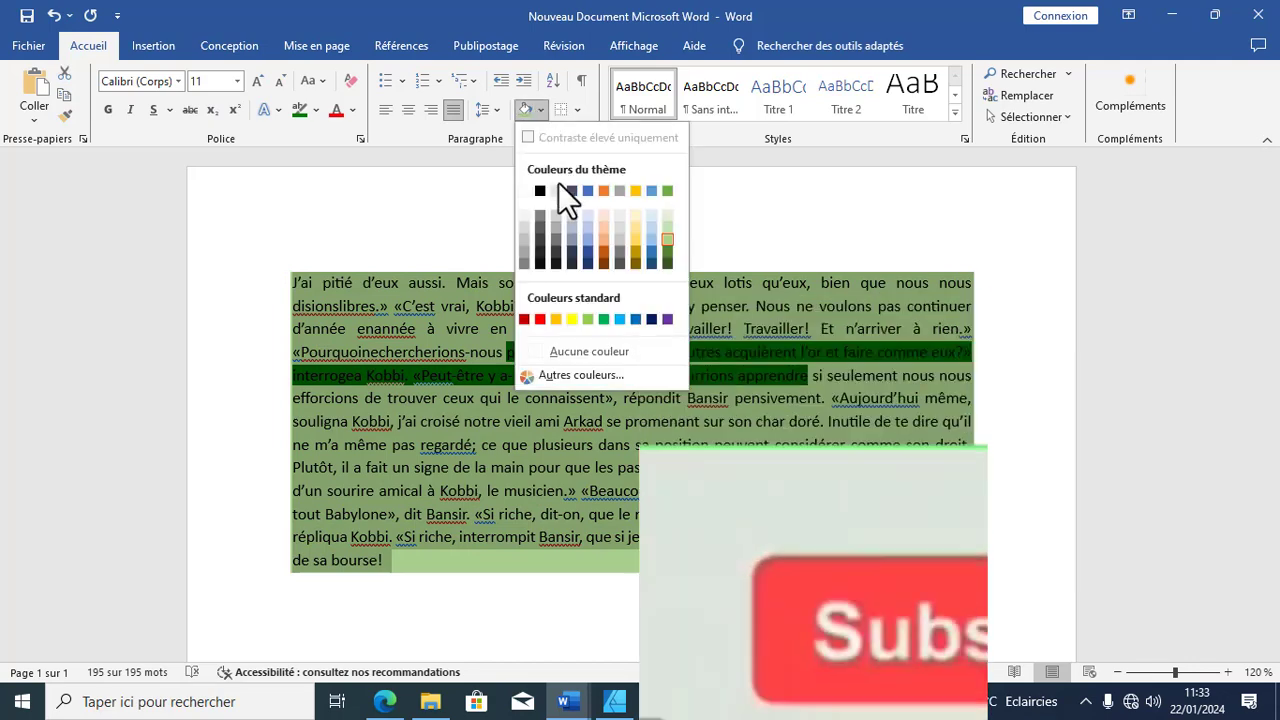
{"action": "left_click", "coordinate": [562, 351]}
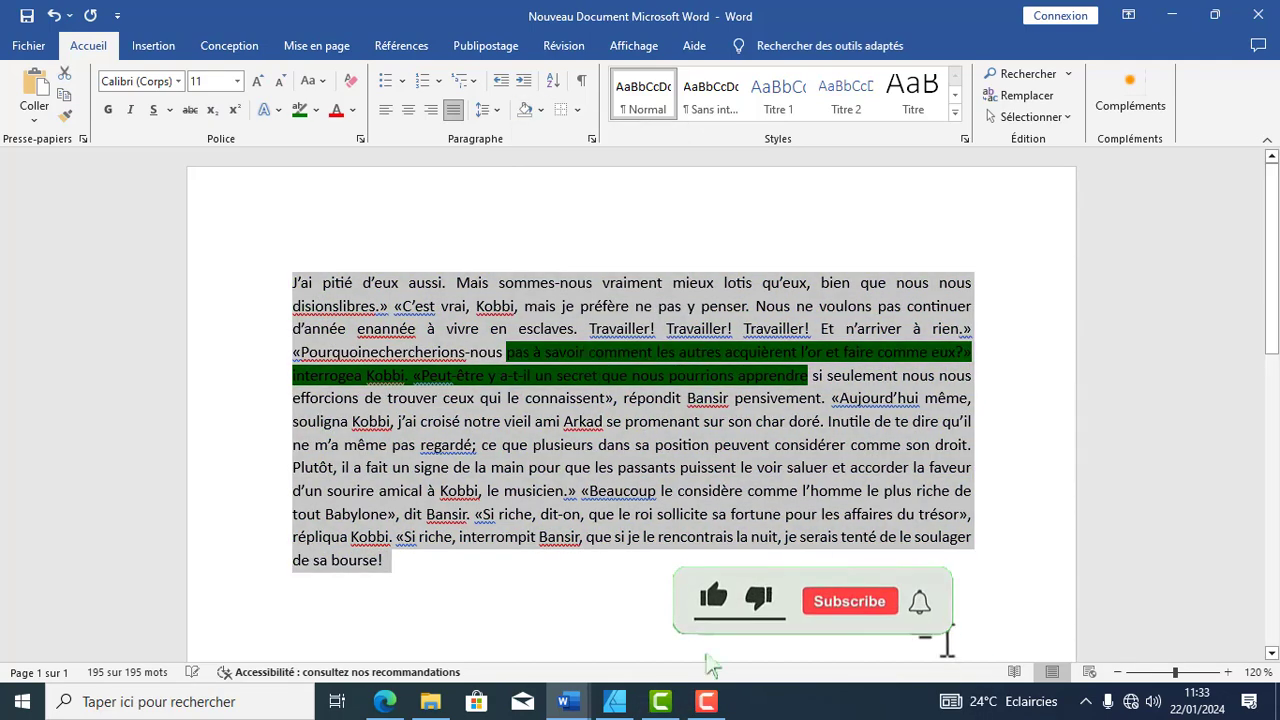
Clear the green highlight from the text between "pas à savoir" and "apprendre", and deselect the text.
{"action": "left_click", "coordinate": [560, 380]}
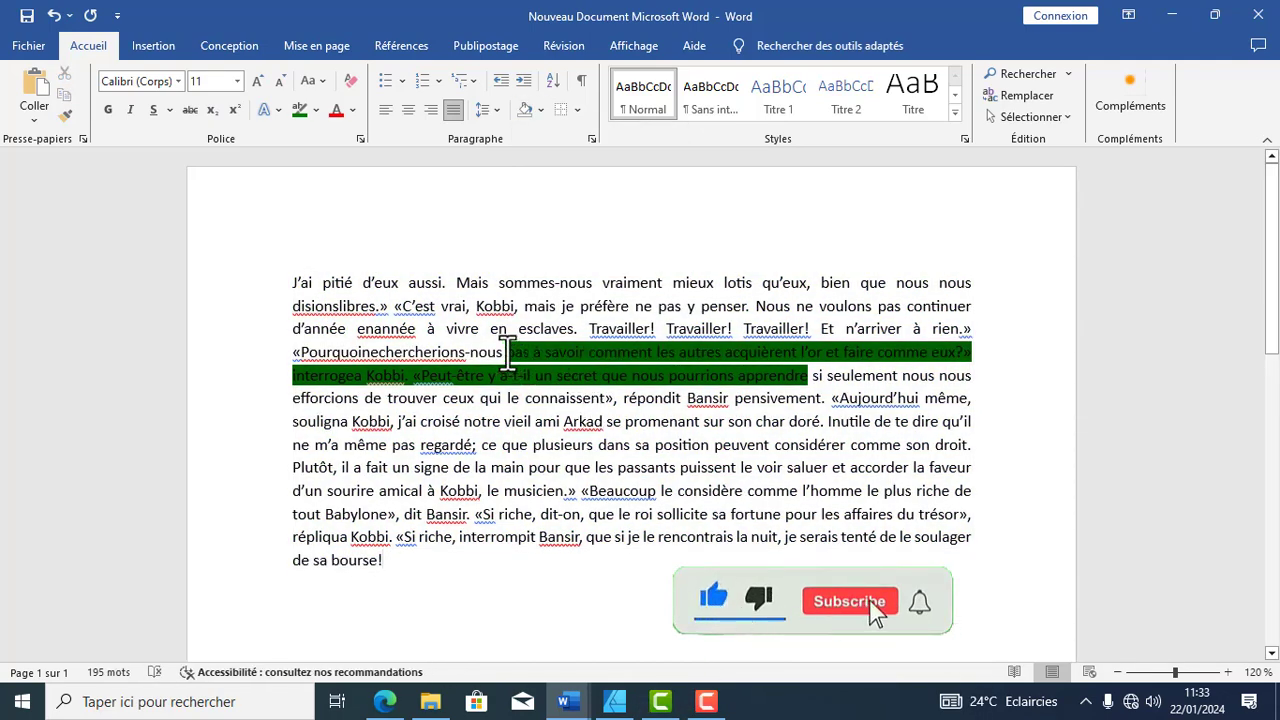
{"action": "left_click_drag", "start_coordinate": [508, 354], "coordinate": [838, 388]}
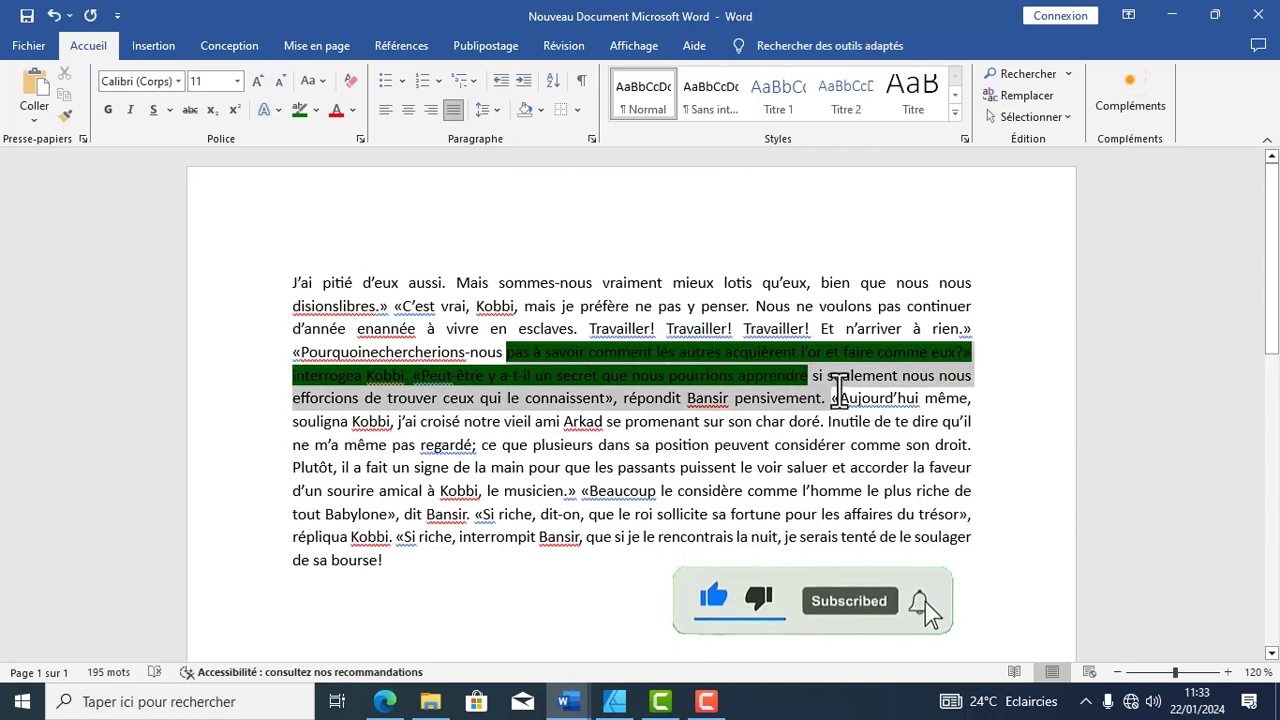
{"action": "left_click", "coordinate": [313, 109]}
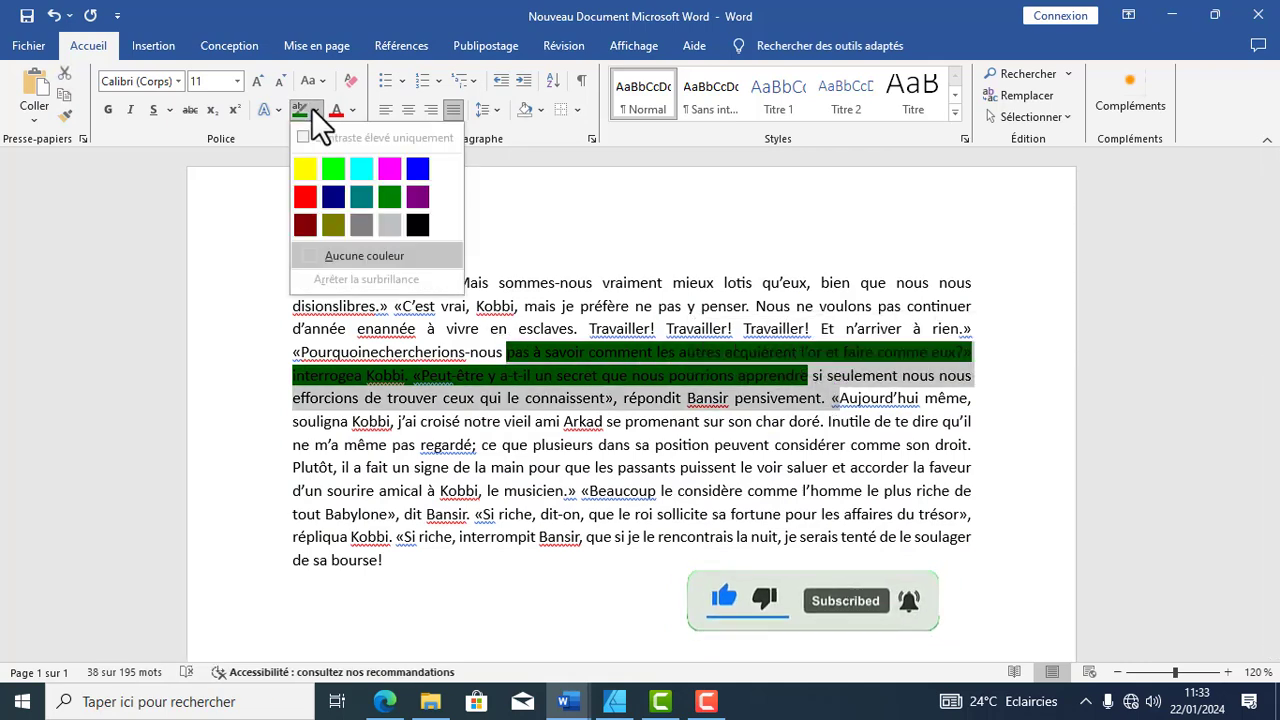
{"action": "left_click", "coordinate": [334, 254]}
{"action": "left_click", "coordinate": [574, 243]}
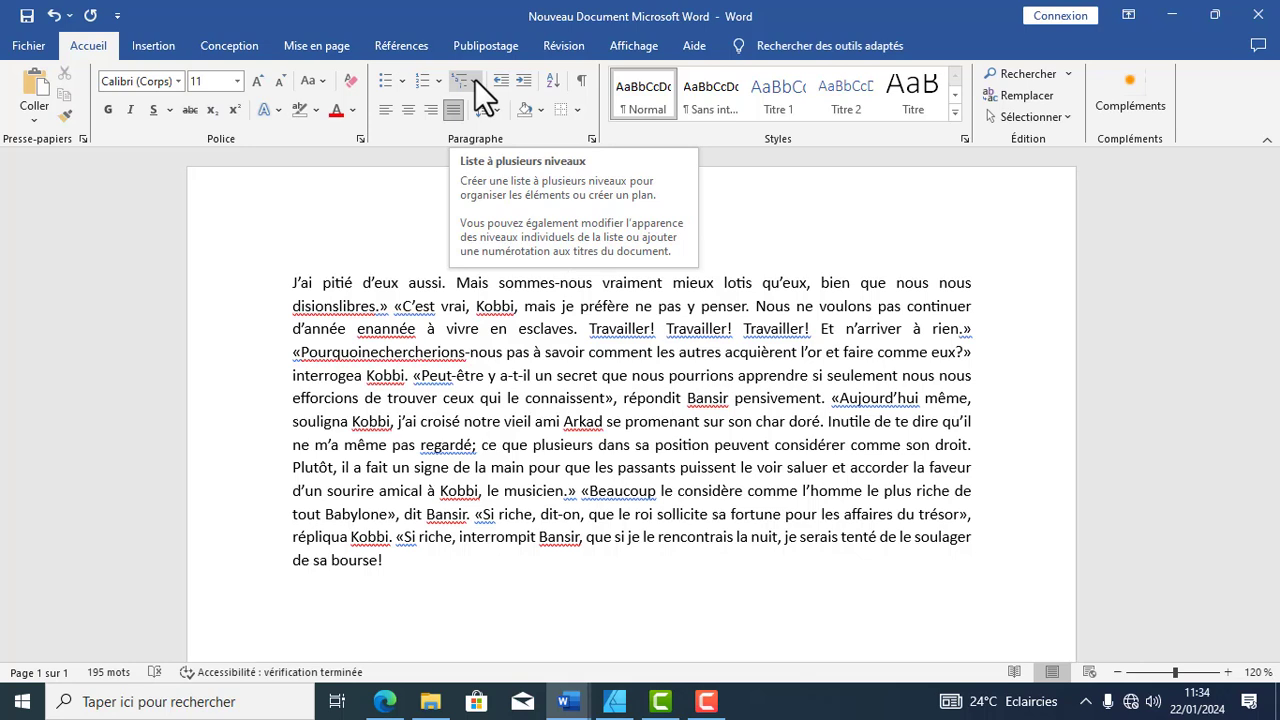
{"action": "left_click", "coordinate": [707, 703]}
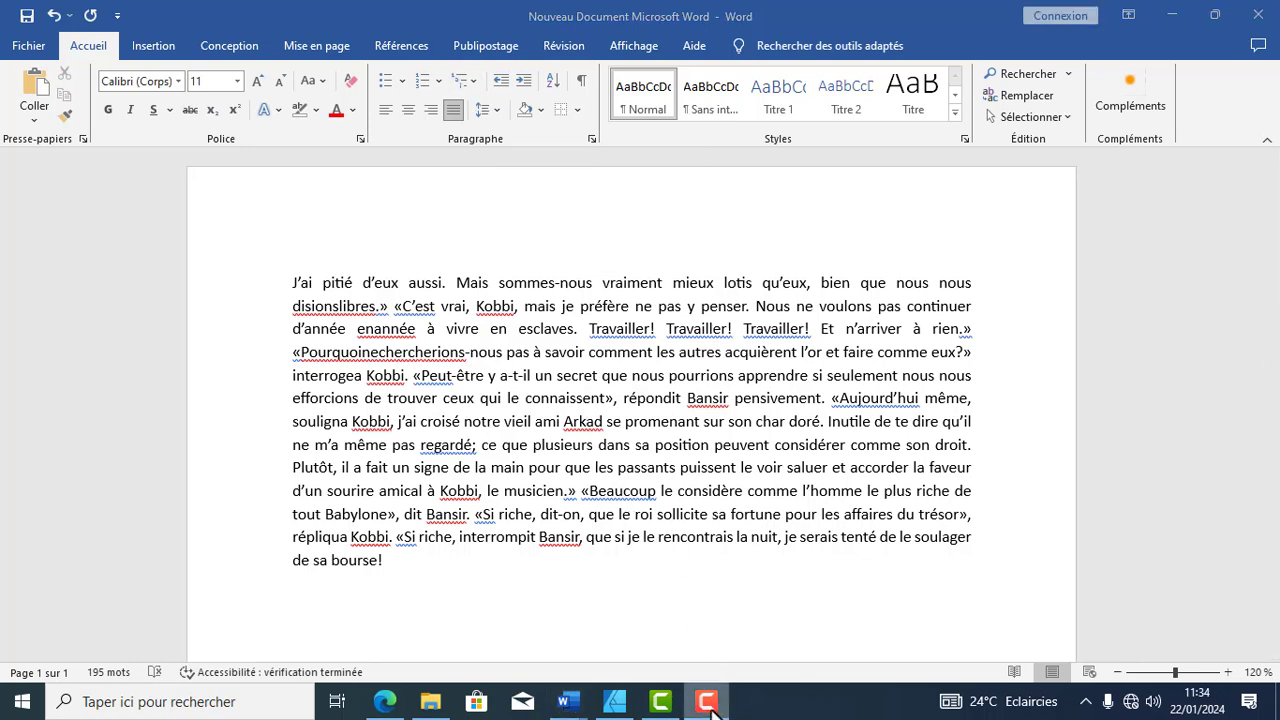